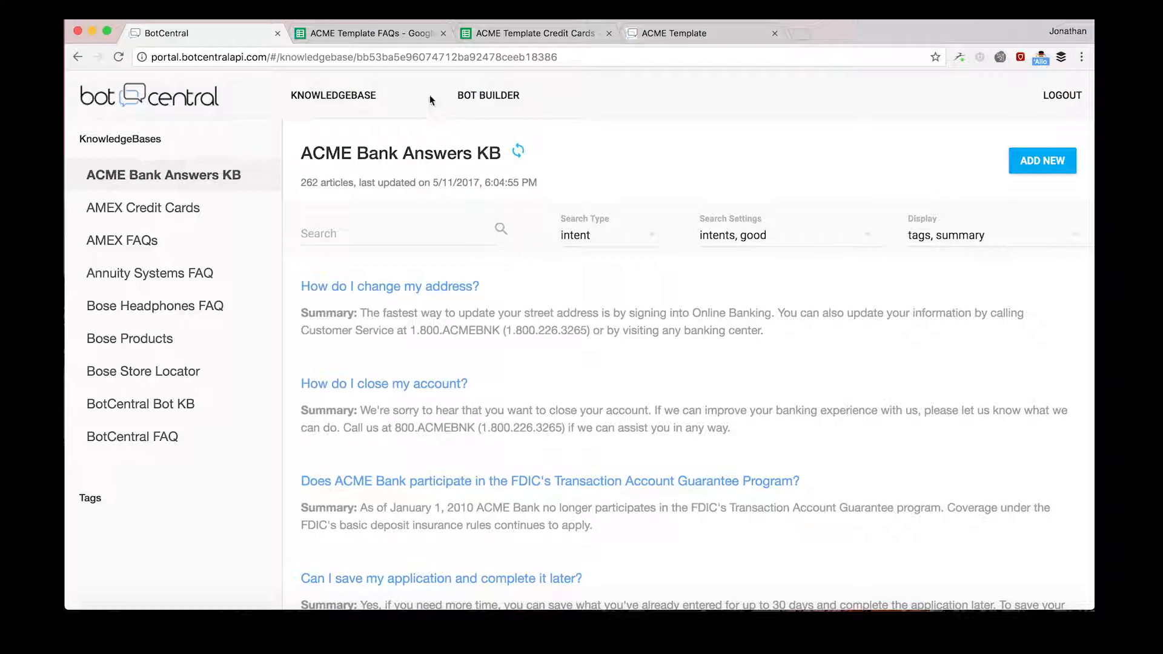
Bring up the 'ACME Template FAQs – Google Sheets' browser tab
click(407, 34)
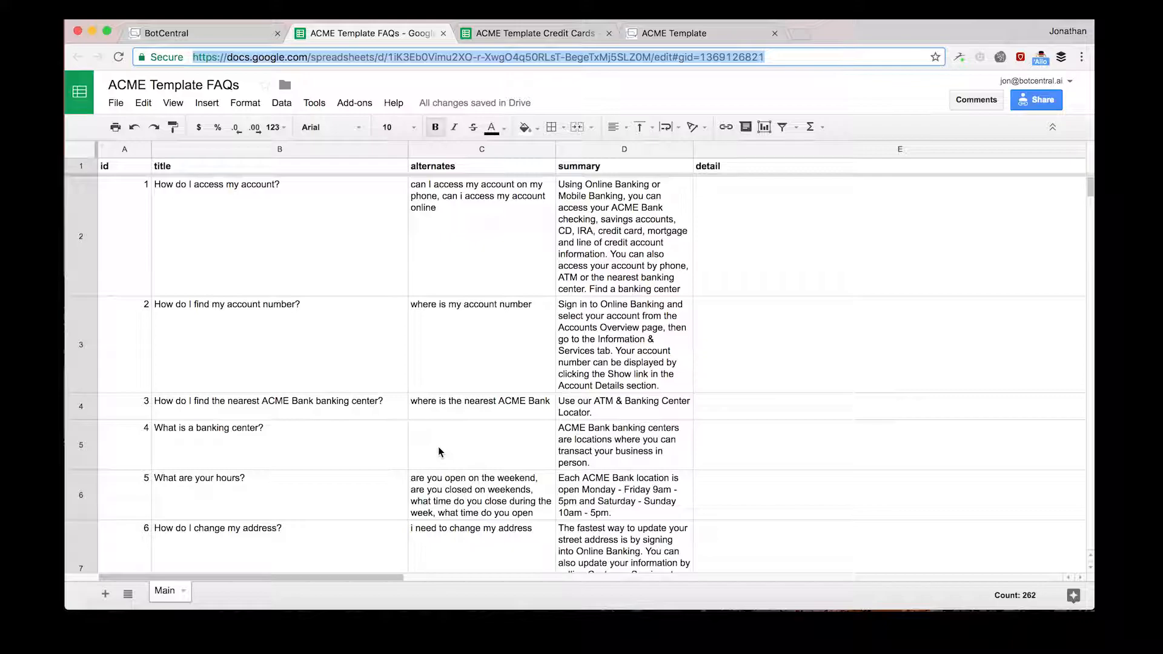
Scroll through the FAQ rows and across to the category, tags and content_url columns F–H
scroll(423, 273, down, 5)
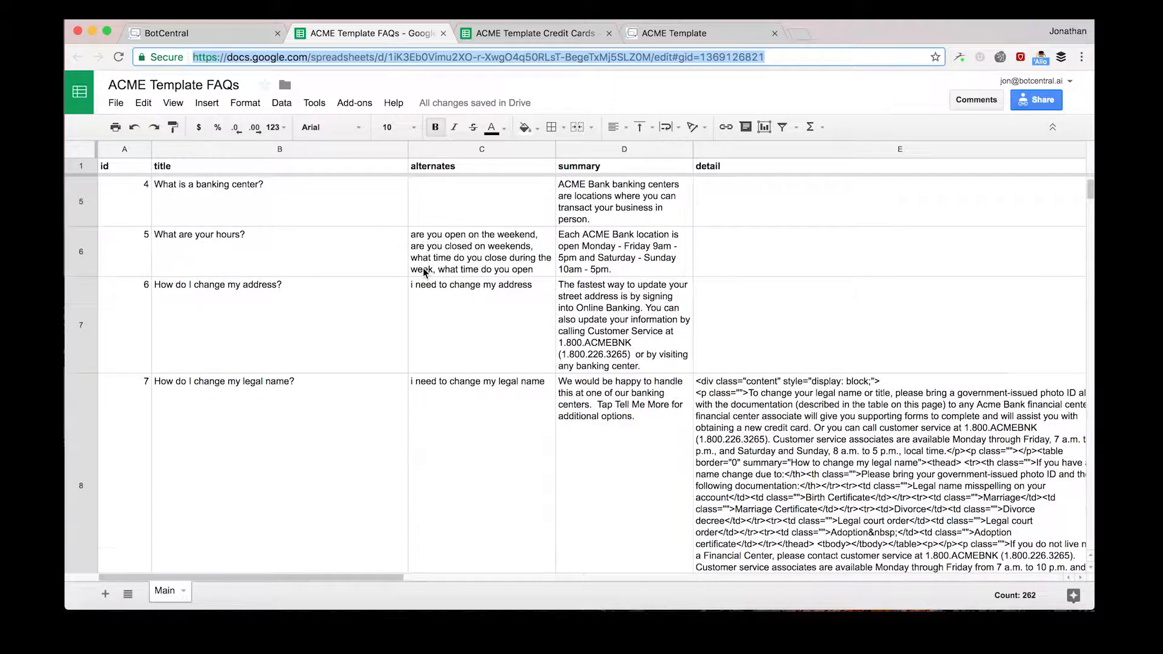
scroll(424, 273, down, 3)
scroll(424, 273, up, 10)
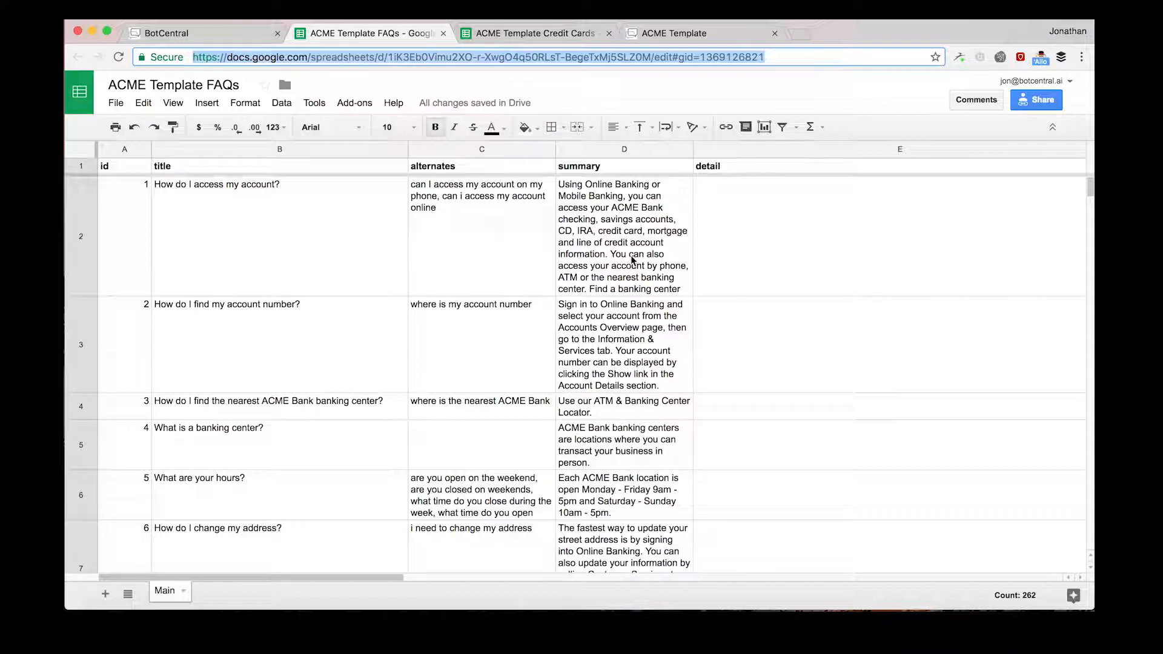
scroll(632, 261, down, 3)
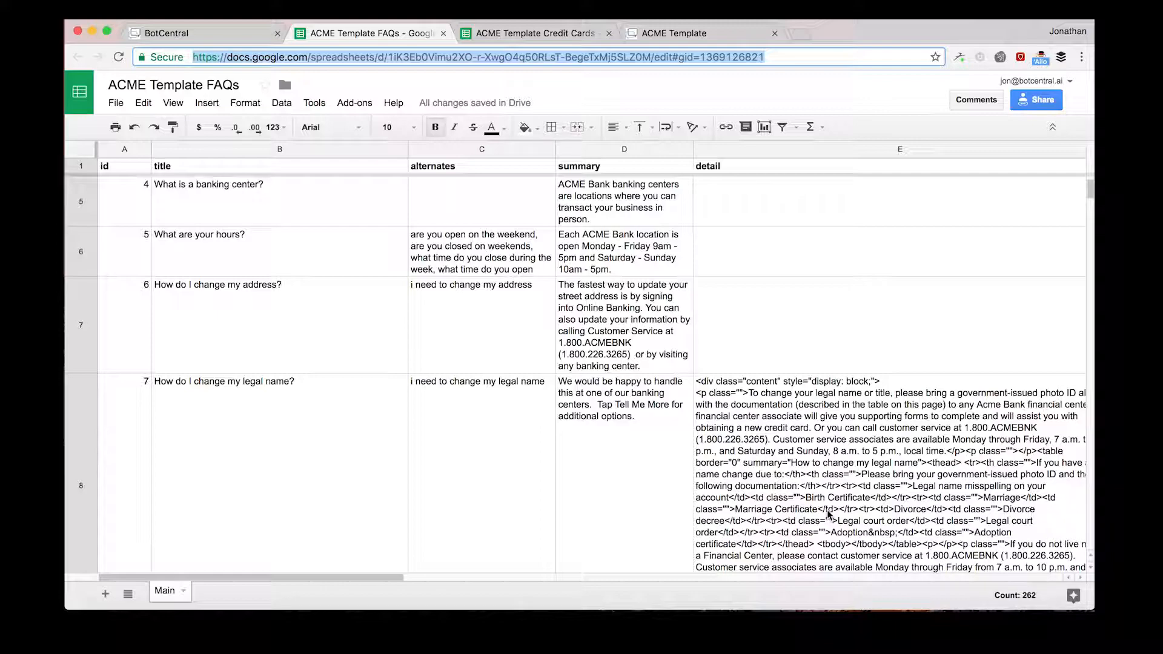
scroll(829, 514, right, 10)
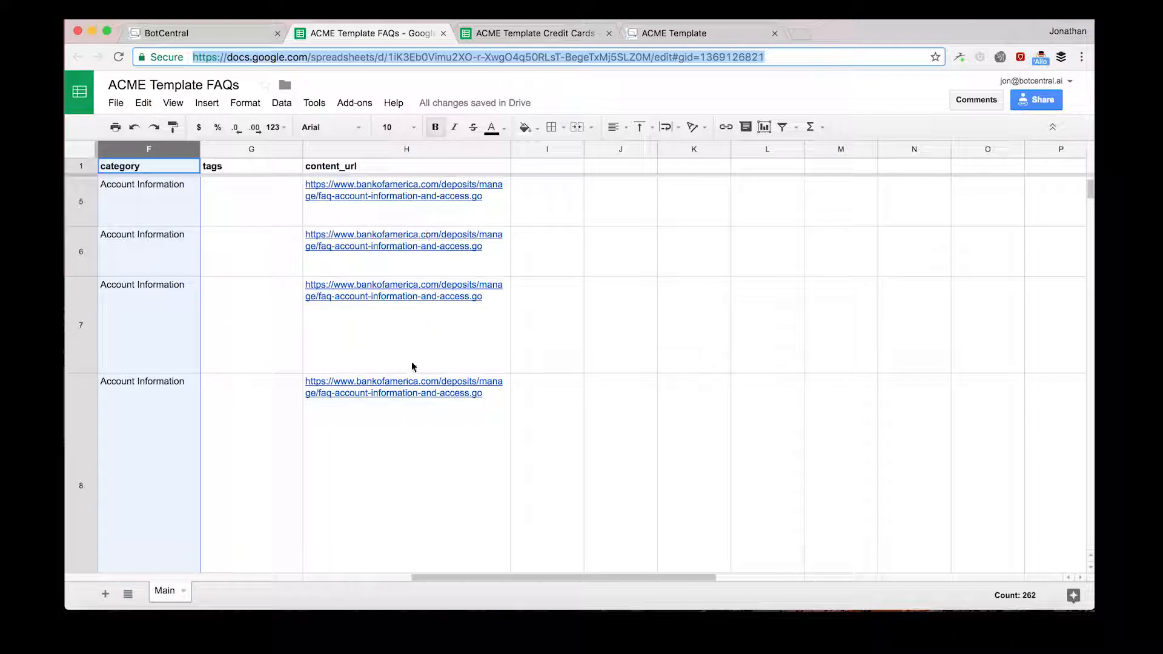
Check the content_url link, then scroll back to columns A–E (id, title, alternates, summary)
mouse_move(384, 409)
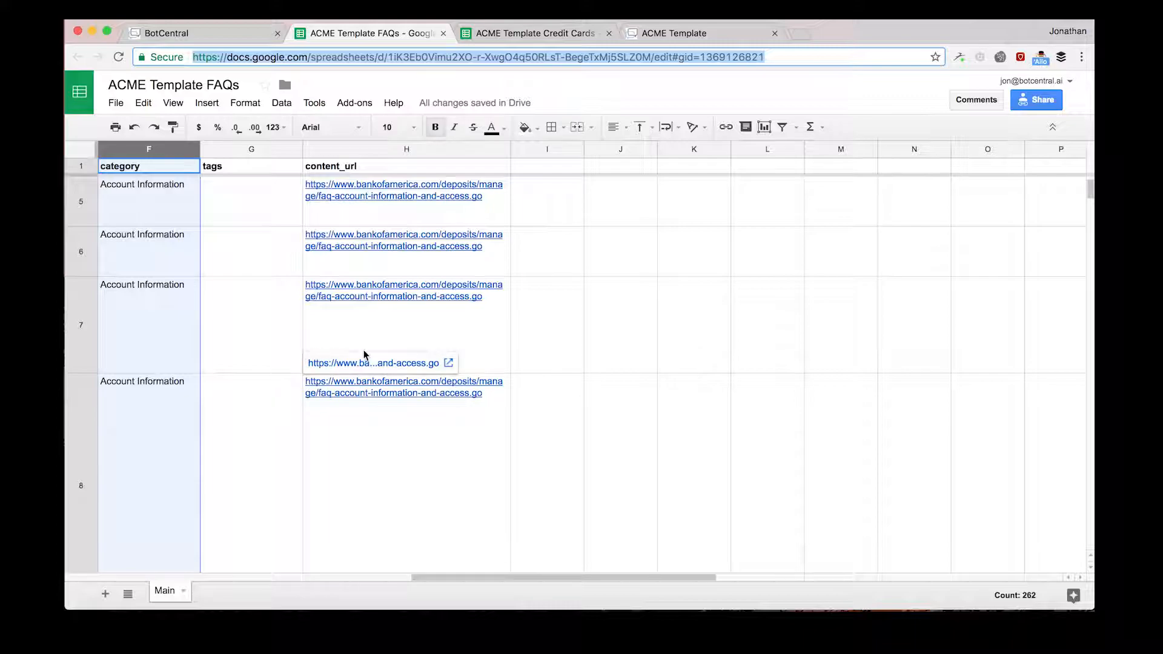
scroll(364, 354, left, 10)
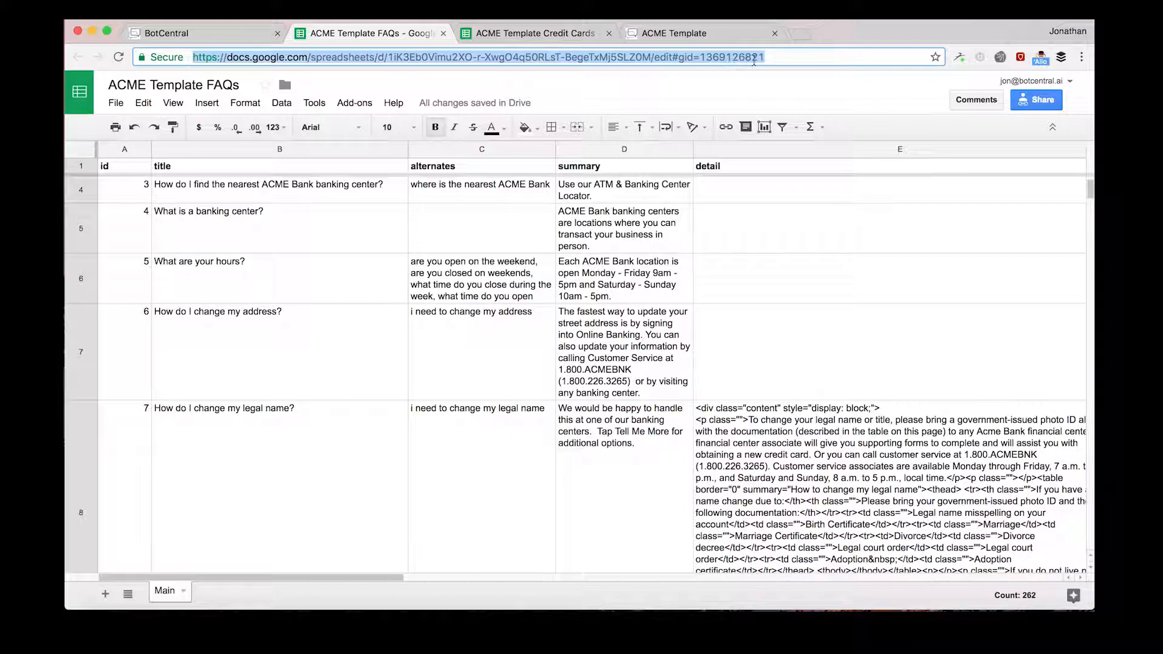
Copy the sheet's URL, make it viewable by anyone with the link, and return to BotCentral
click(777, 55)
triple_click(777, 54)
key(super+c)
click(1032, 104)
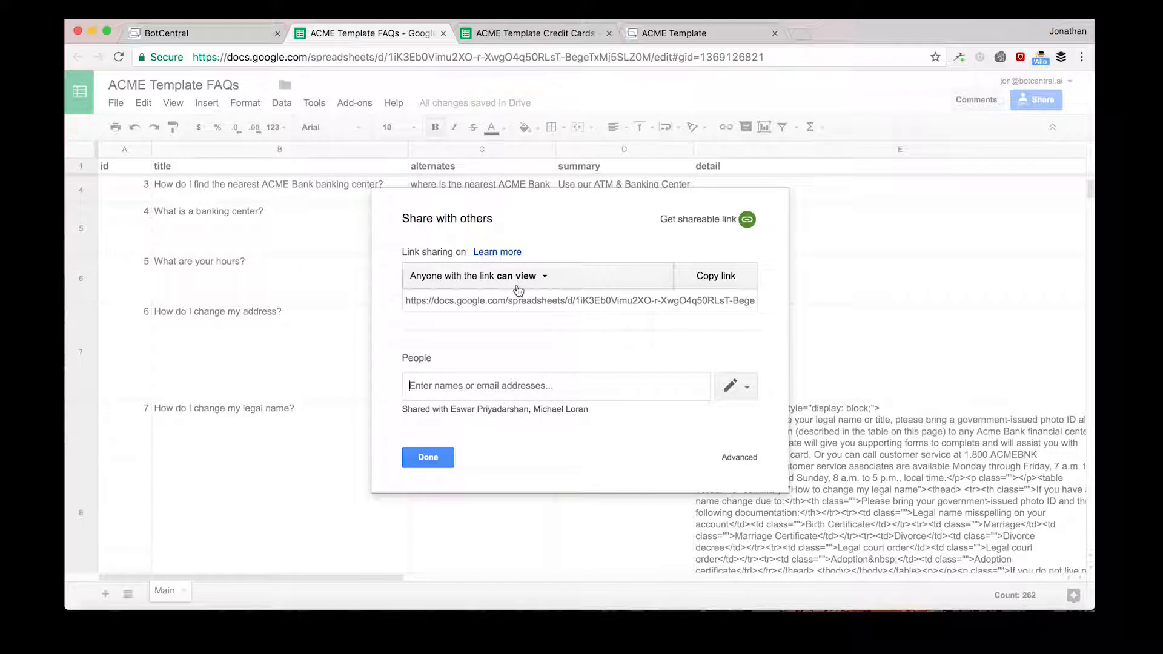
click(429, 457)
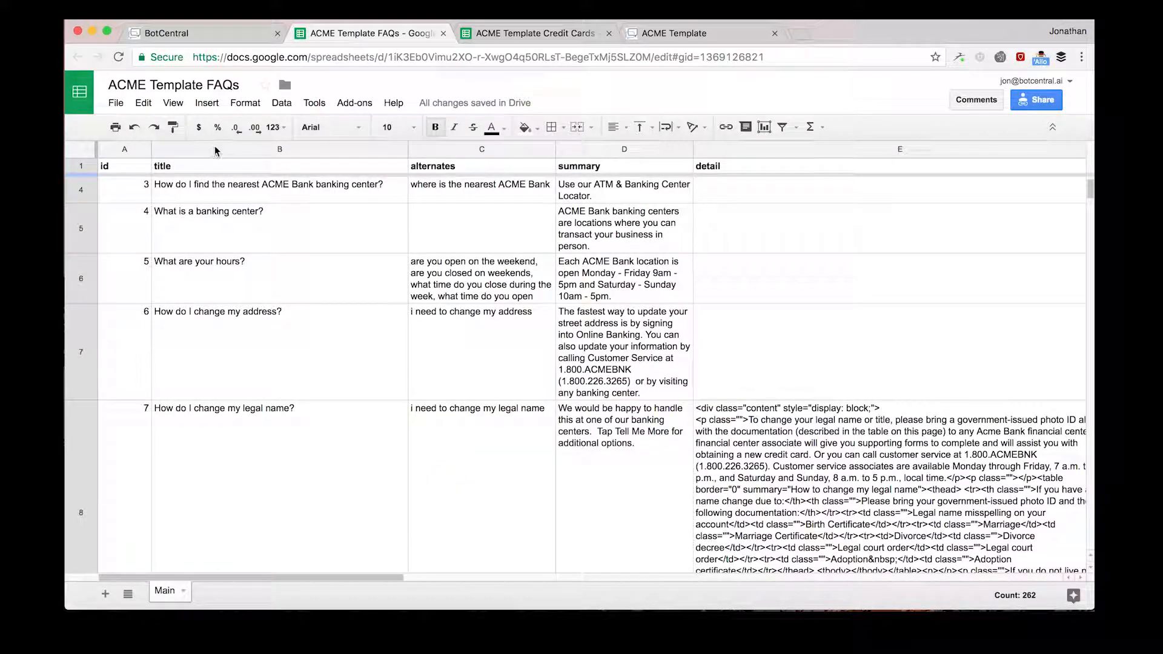
click(181, 33)
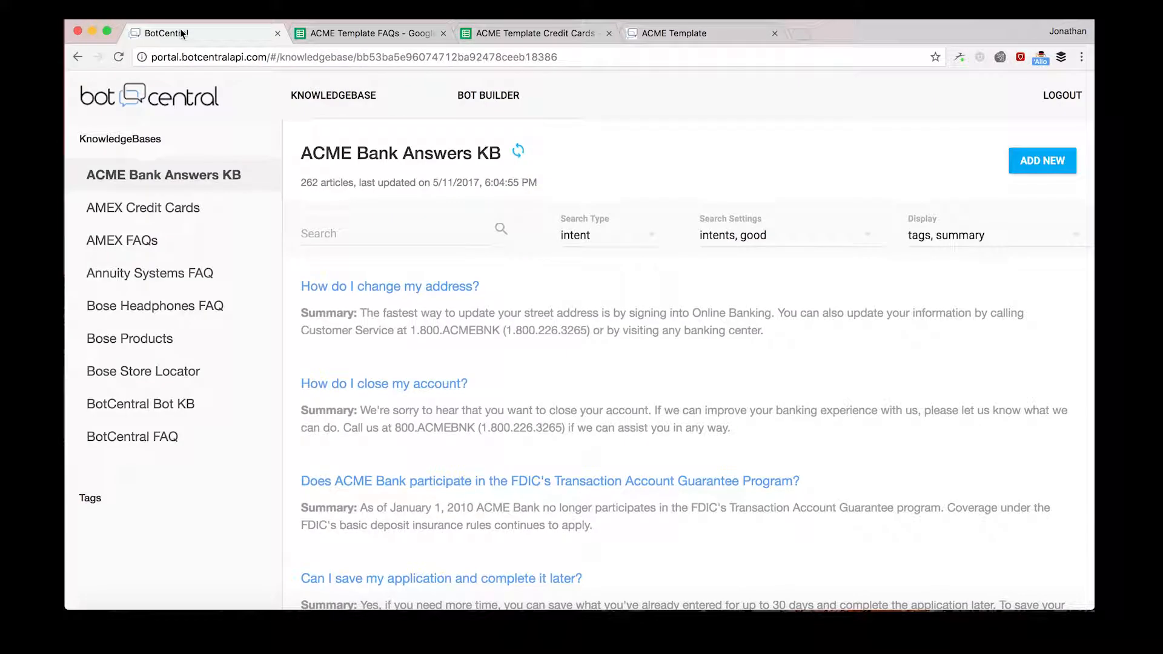
Open the Knowledge section of BOT BUILDER
click(498, 97)
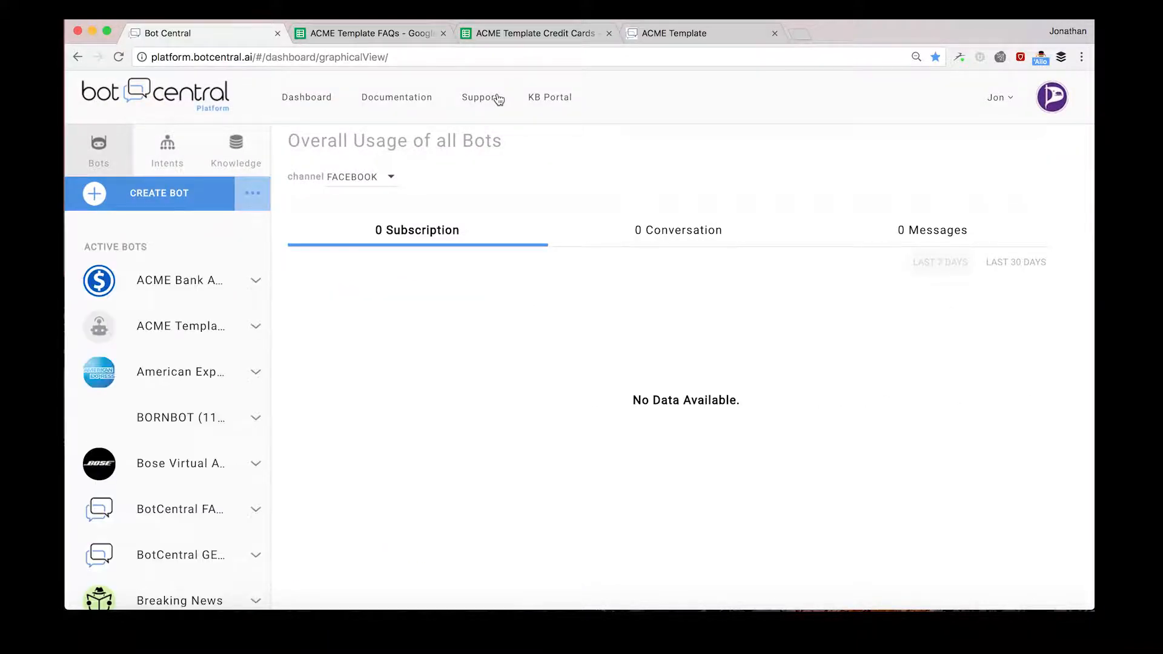
click(239, 149)
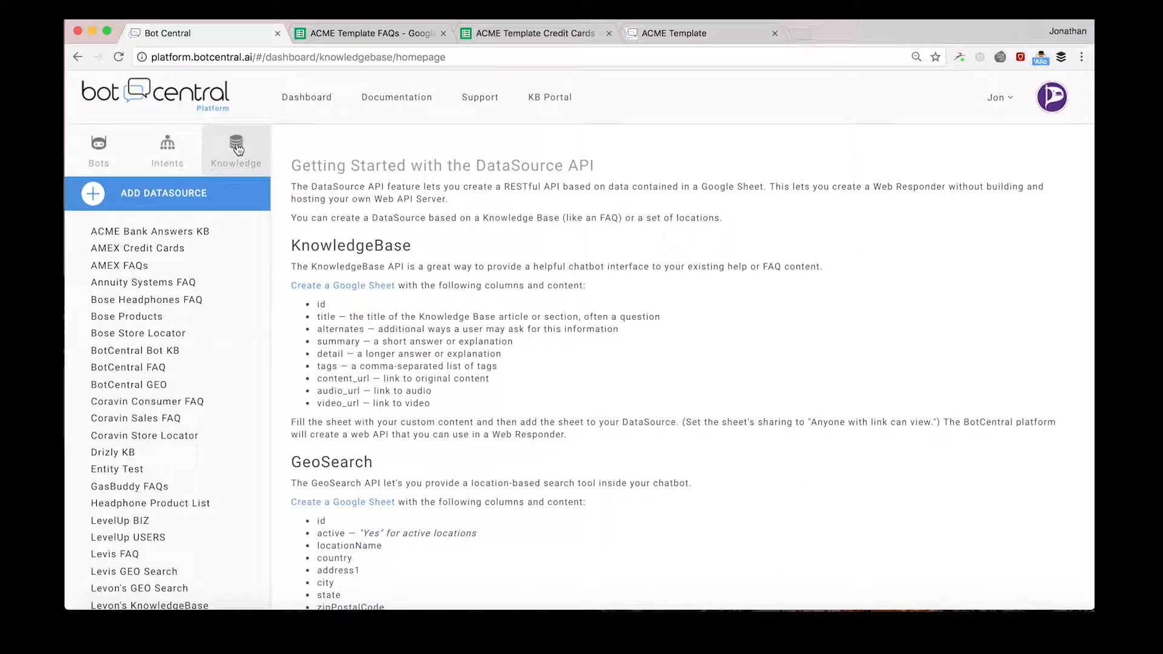
Add a KnowledgeBase datasource named 'ACME Template FAQs' with the pasted Google Sheets URL
click(96, 195)
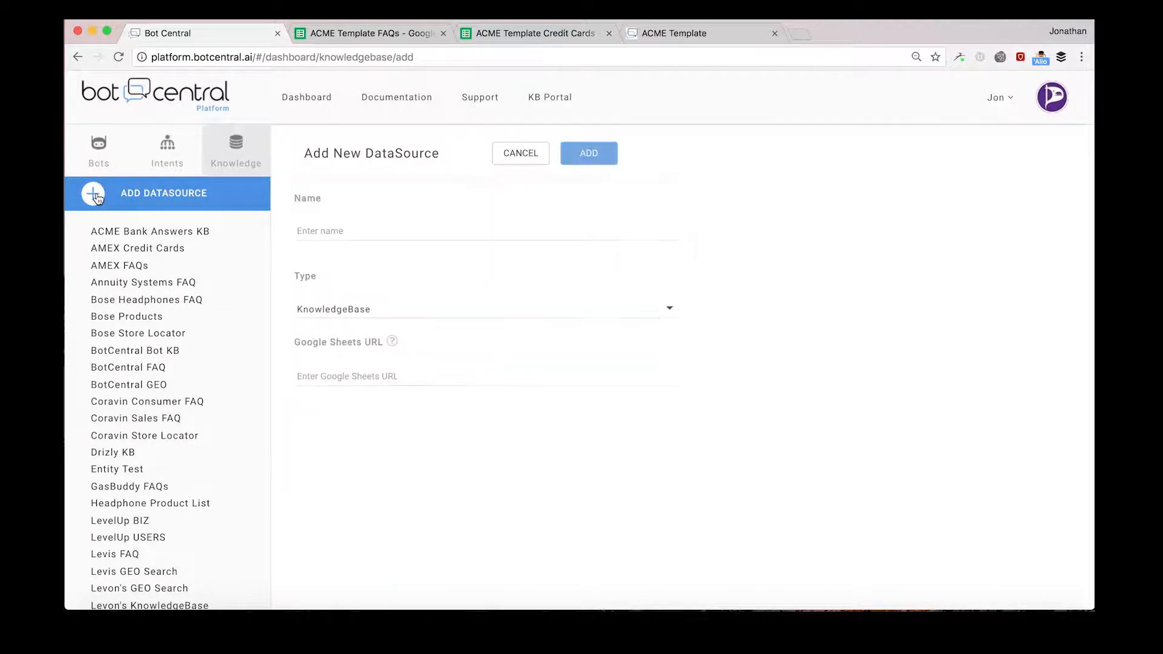
click(340, 231)
text(ACM)
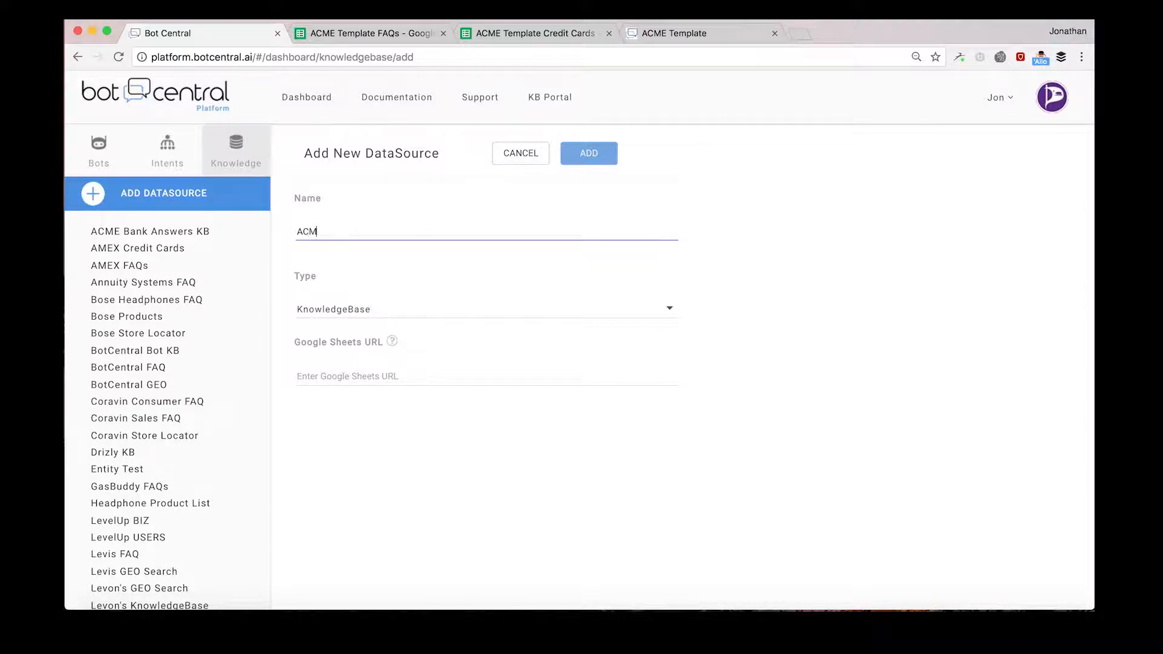
text(E Template FAQs)
click(331, 314)
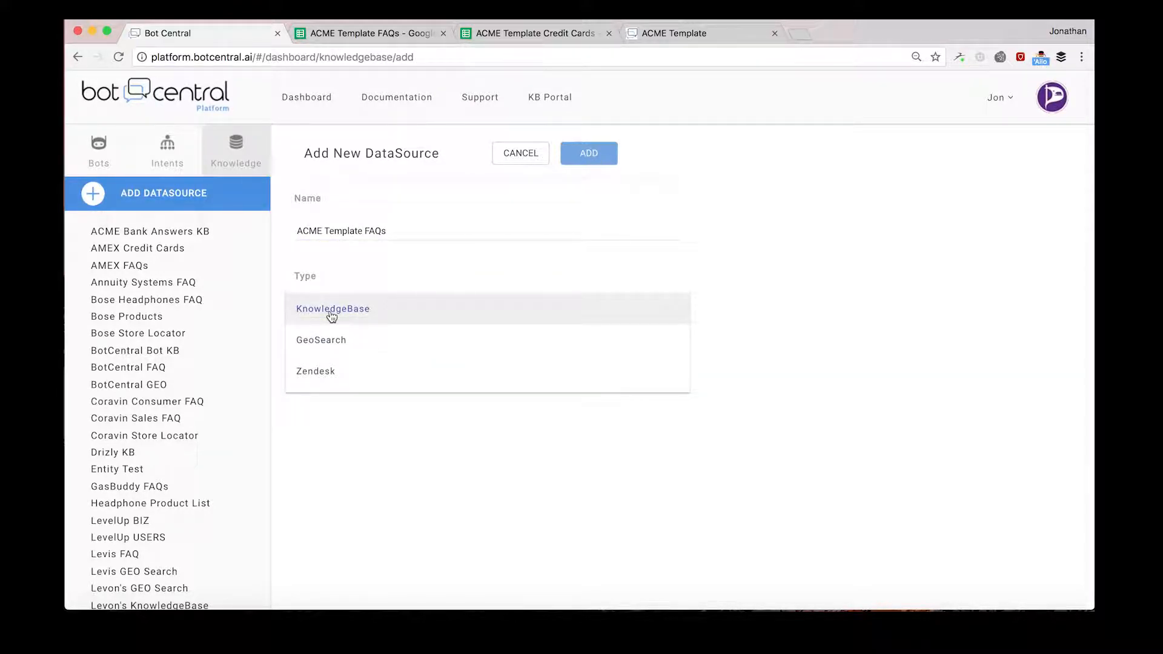
click(332, 315)
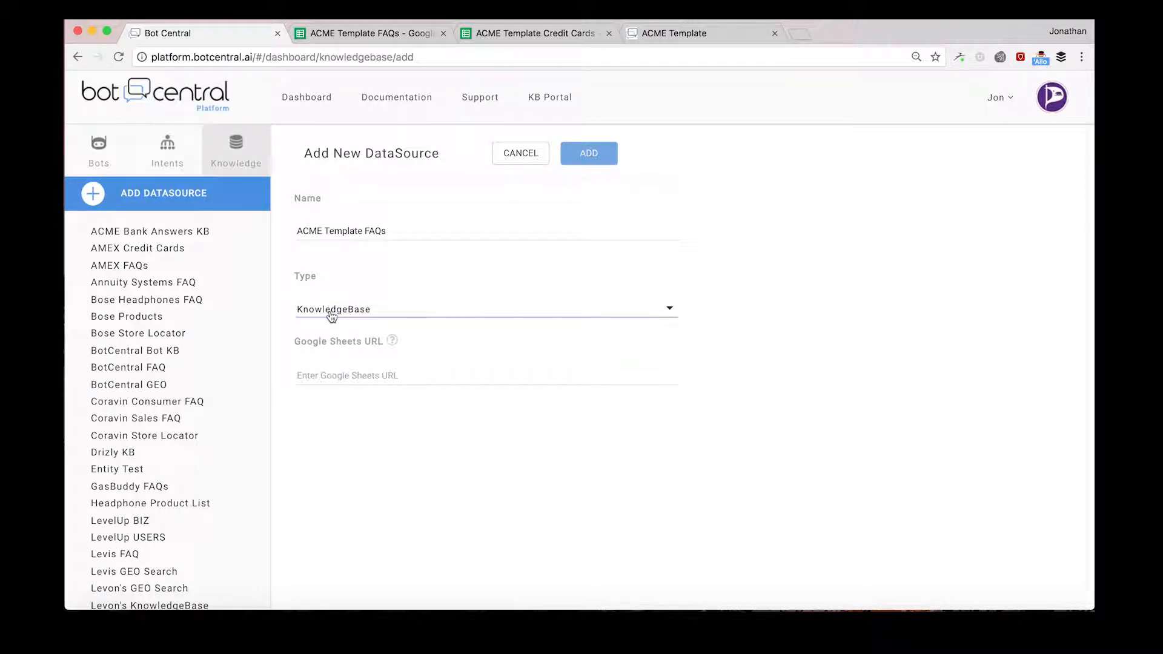
click(329, 373)
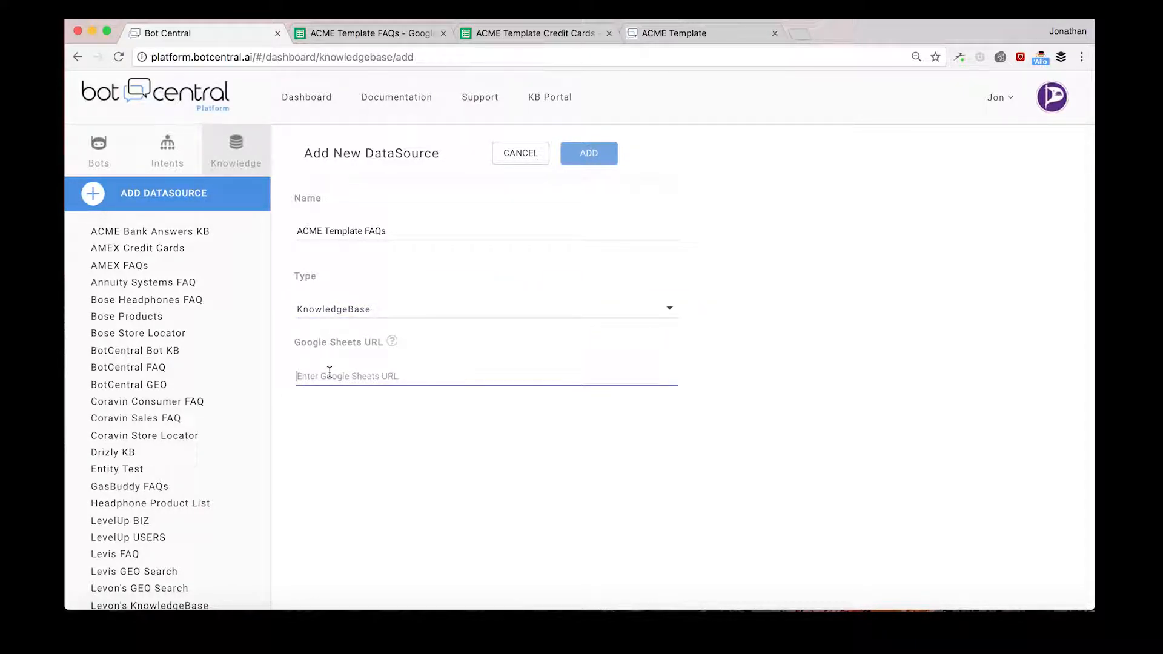
key(super+v)
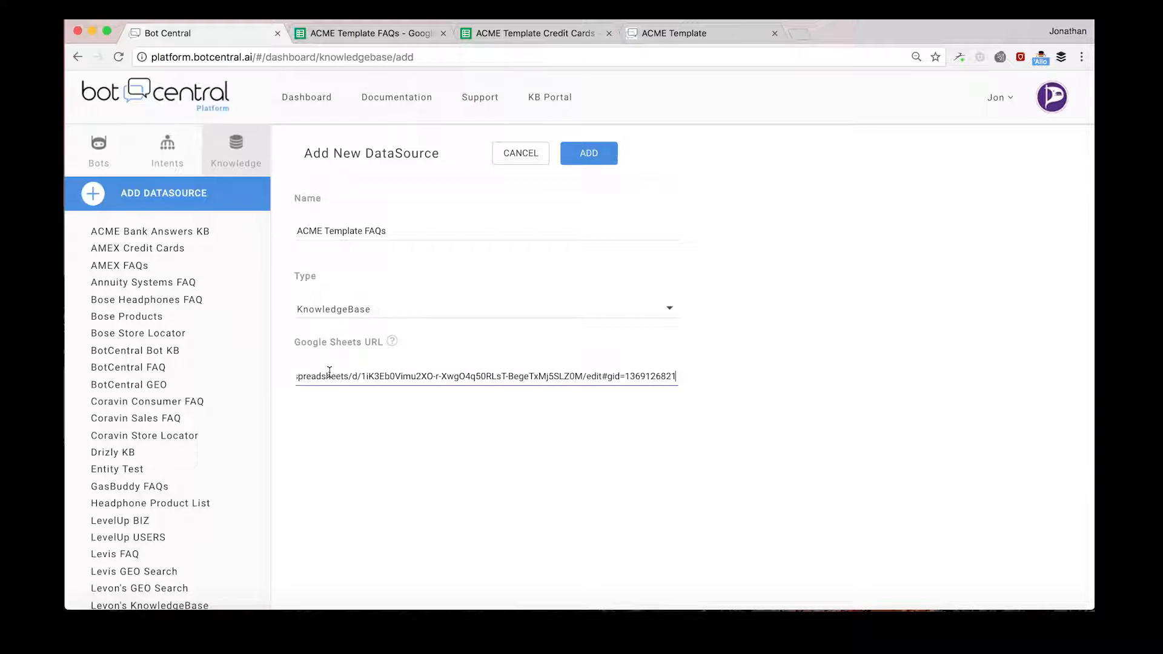
click(591, 155)
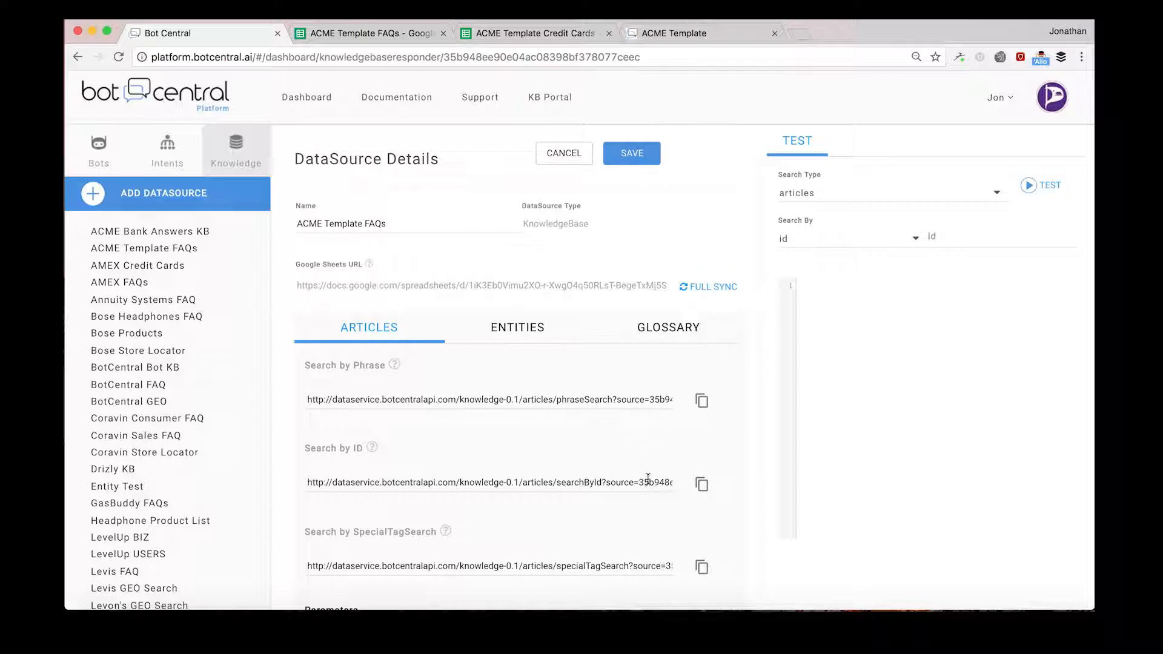
Select the source= ID value in the Search by Phrase URL for copying
triple_click(657, 400)
mouse_move(650, 400)
mouse_down()
mouse_move(682, 407)
mouse_move(606, 400)
mouse_move(630, 400)
mouse_up()
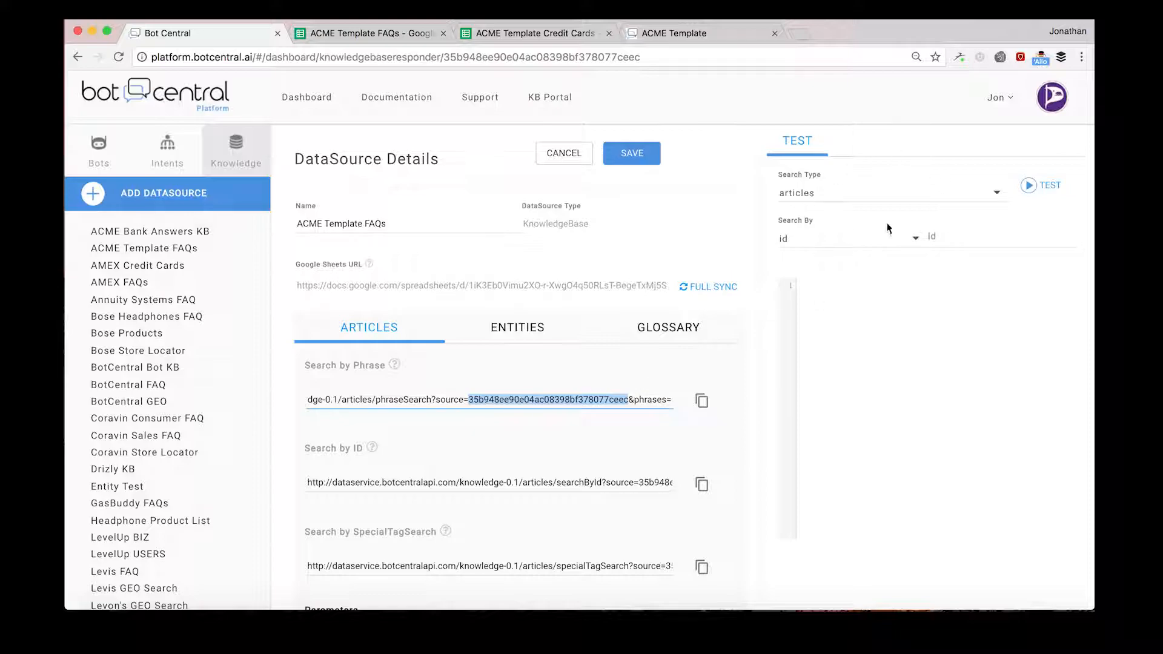
Run an articles-by-phrases test search for 'are there atm fees'
click(900, 200)
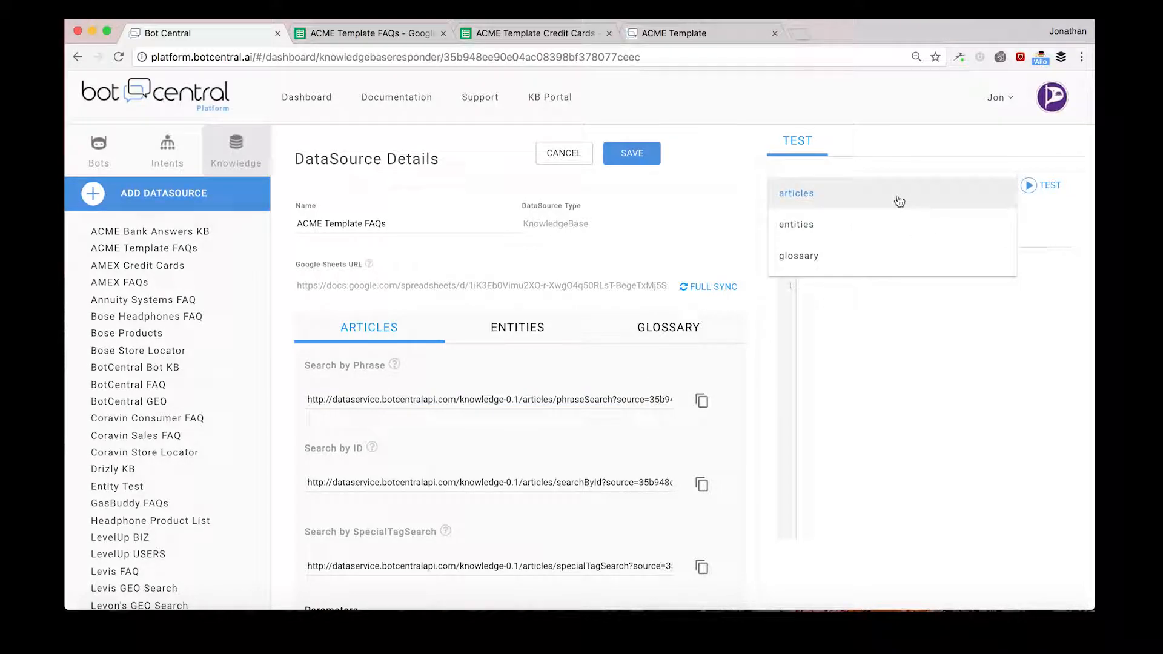
click(918, 166)
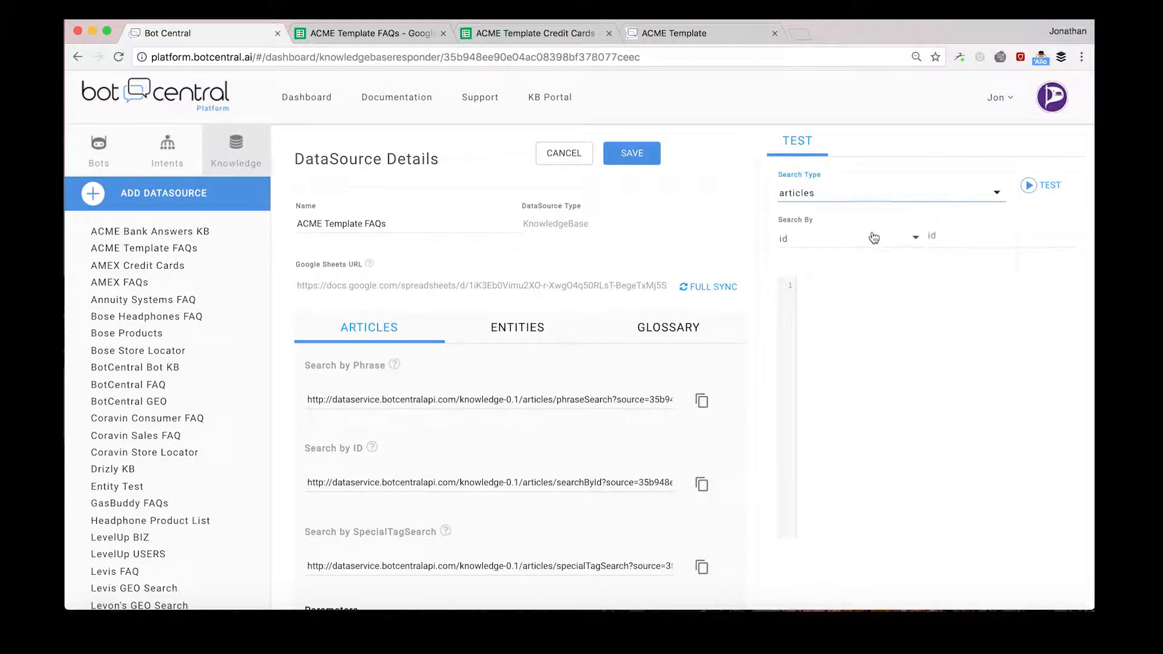
click(865, 246)
click(852, 267)
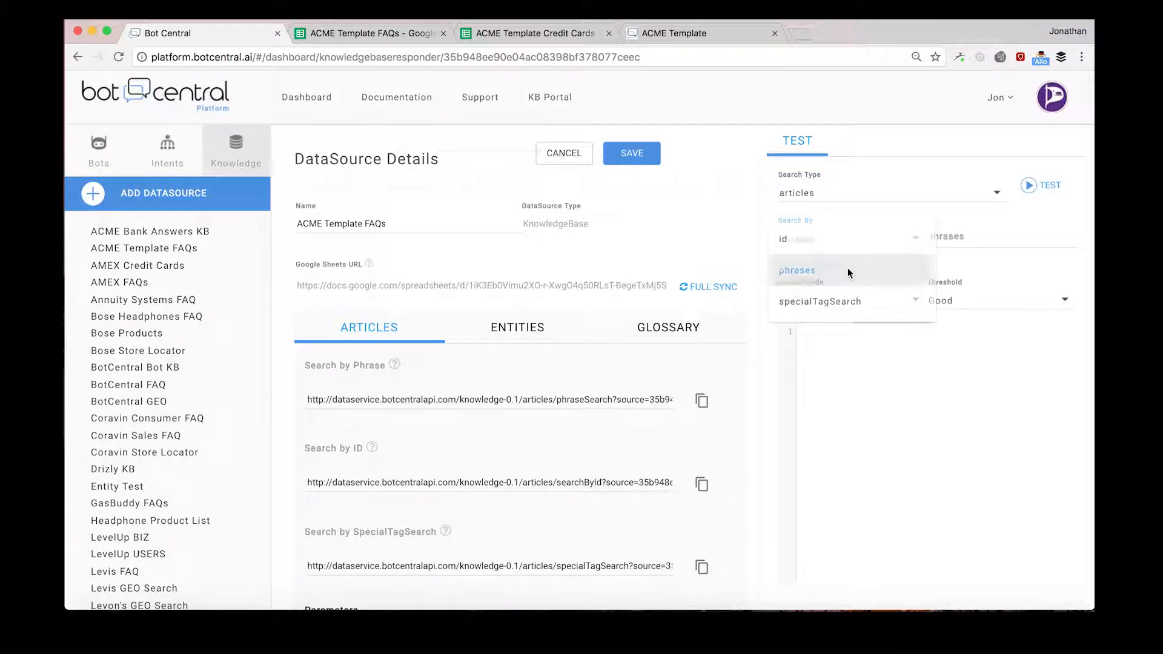
click(937, 236)
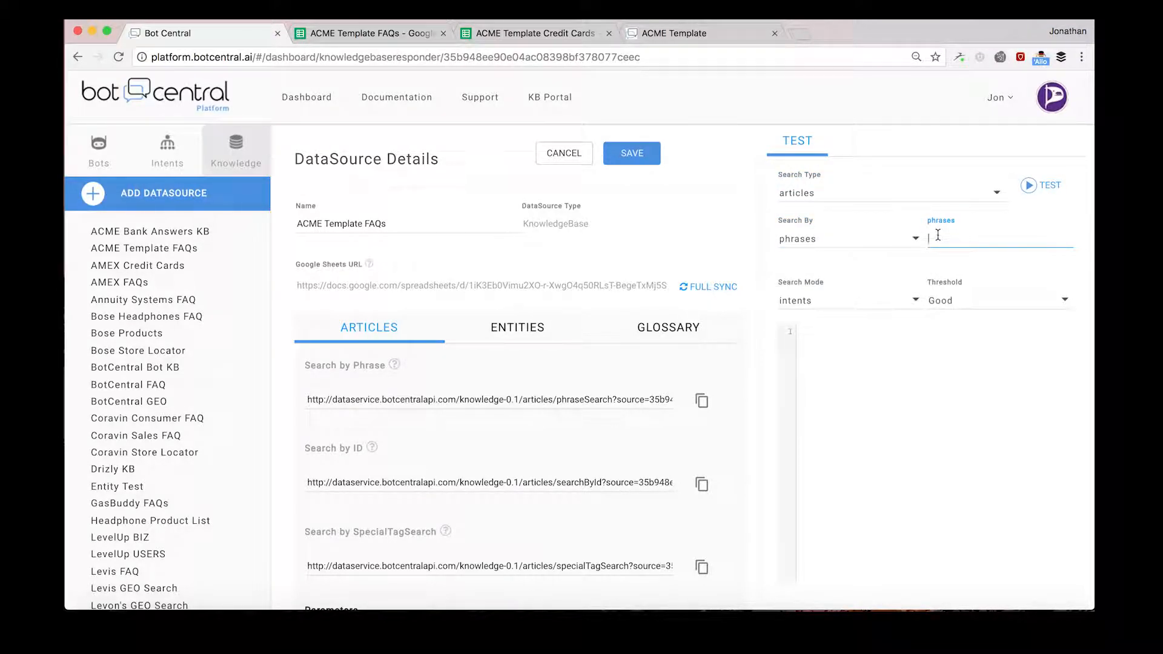
text(are there atm)
text(es)
click(1056, 192)
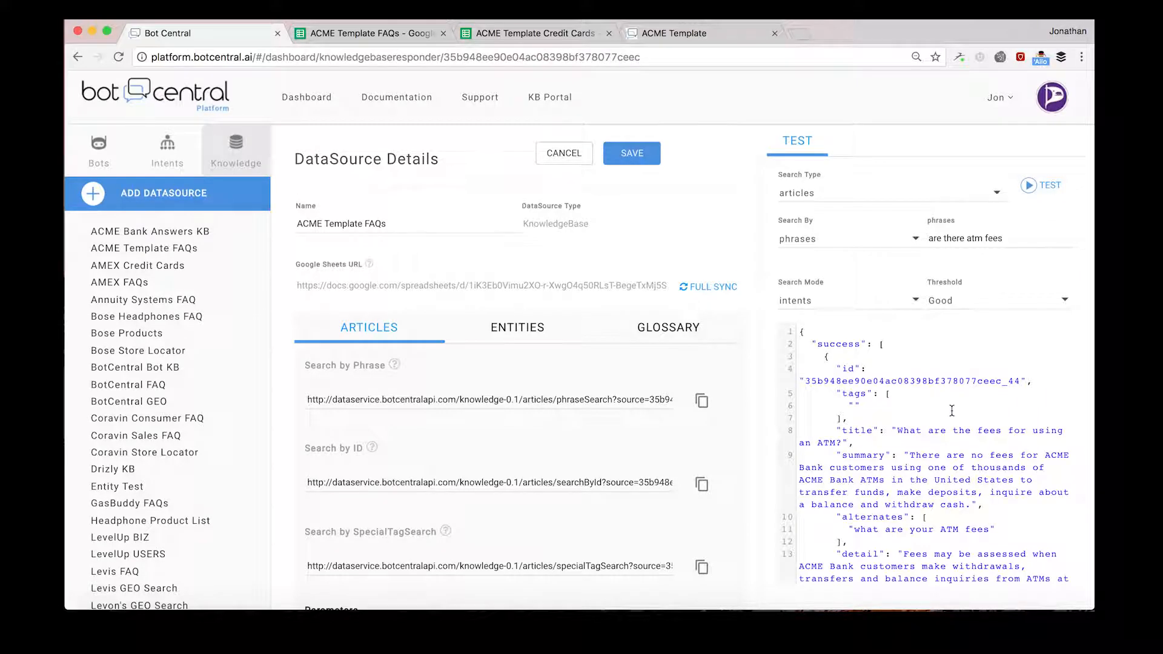
Review the JSON result matching the ATM fees article, then go to the KB Portal
scroll(946, 407, down, 5)
scroll(946, 407, down, 5)
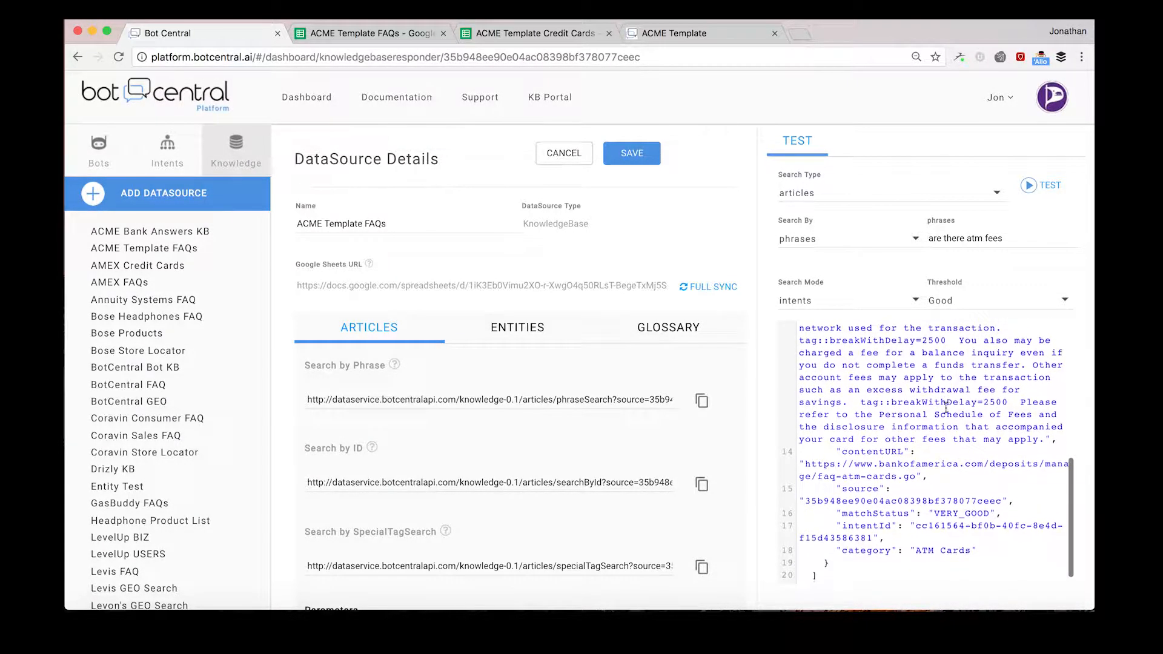
scroll(946, 409, up, 6)
scroll(946, 408, up, 5)
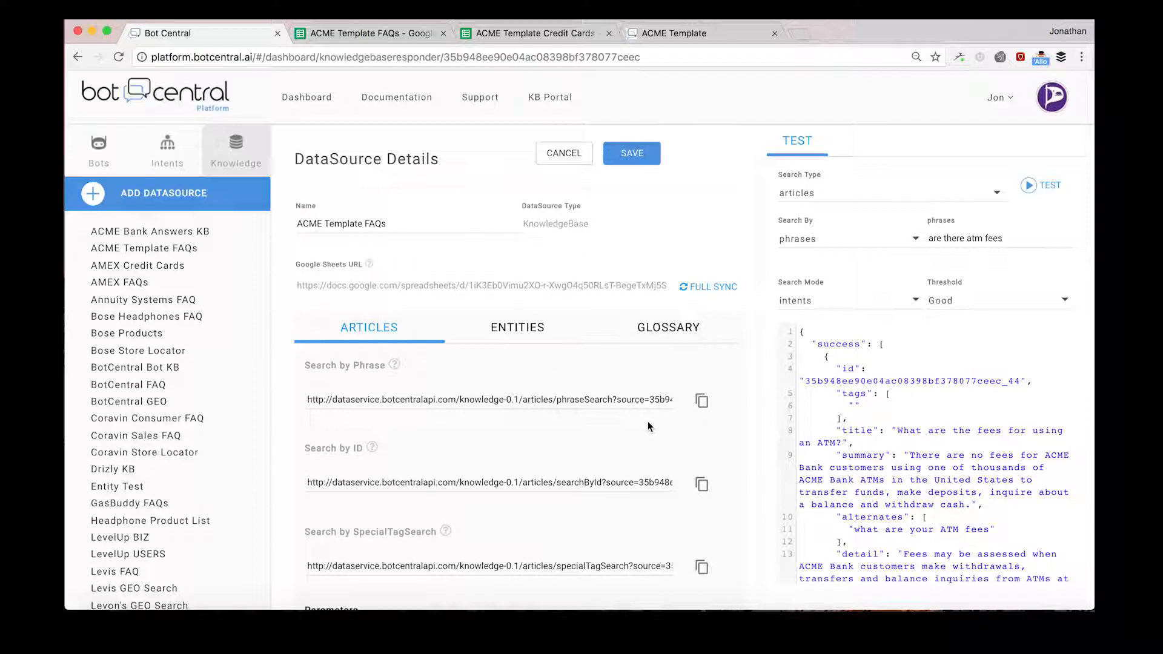
click(551, 104)
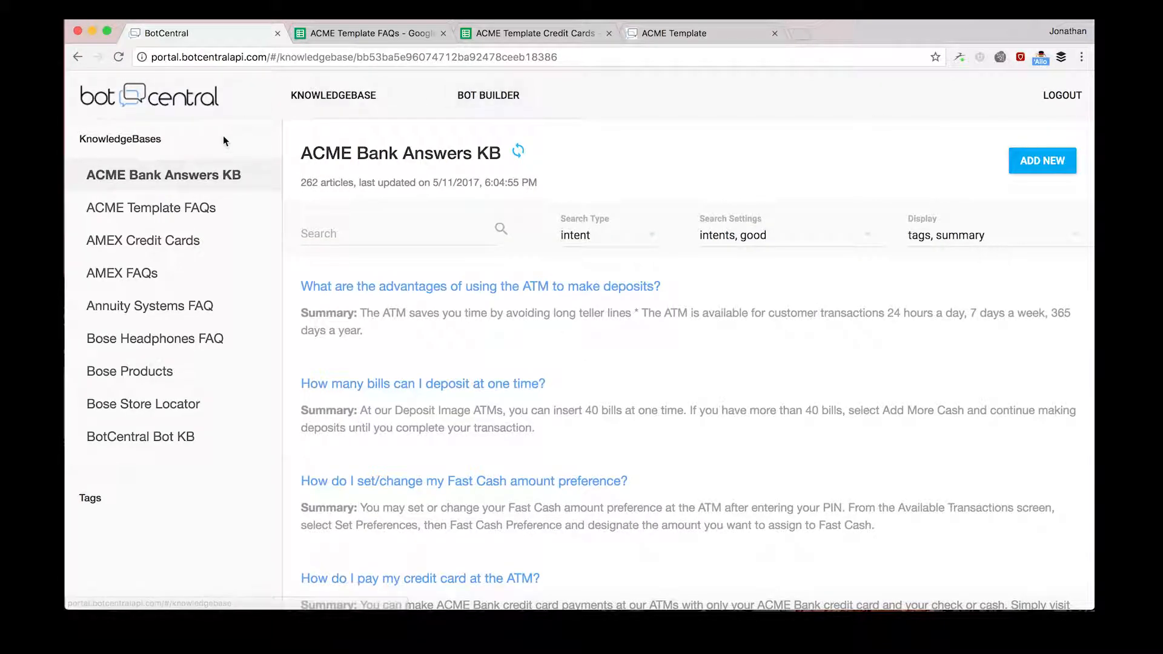
Open the ACME Template FAQs knowledge base and scroll through its 262 articles
click(192, 217)
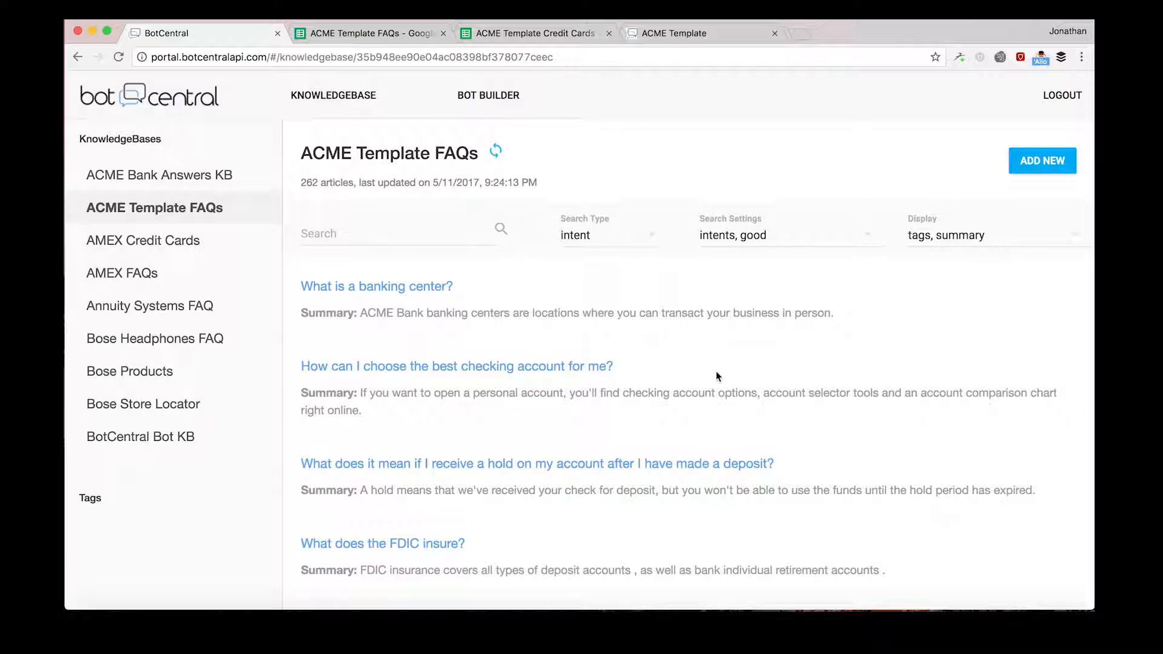
scroll(587, 388, down, 15)
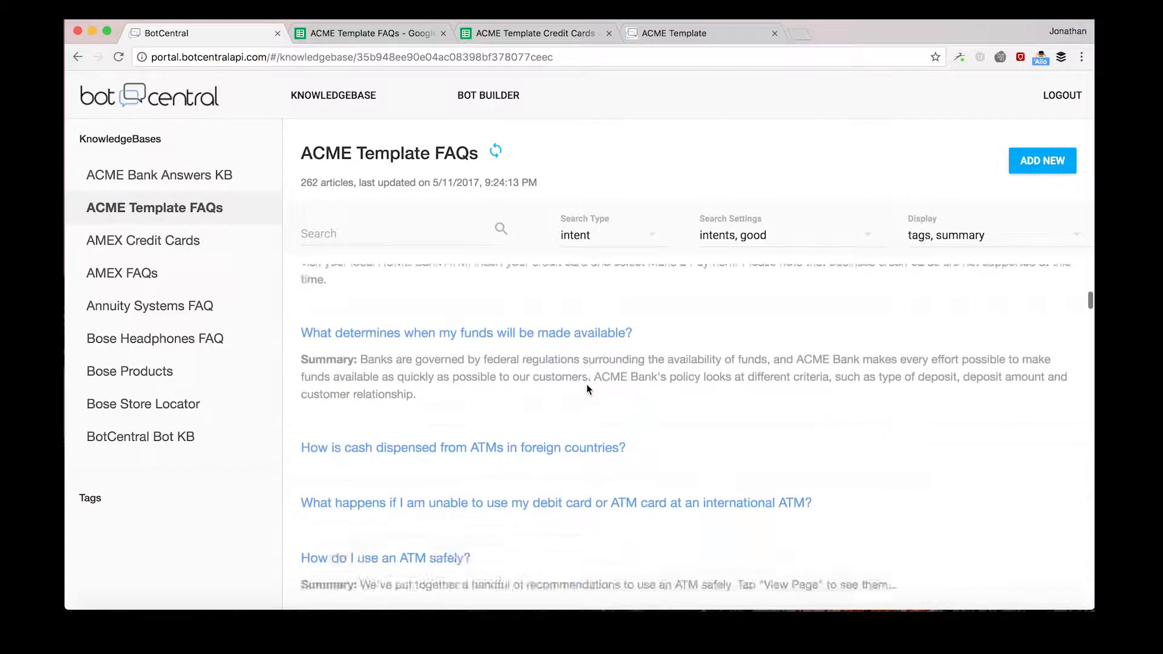
scroll(586, 388, up, 10)
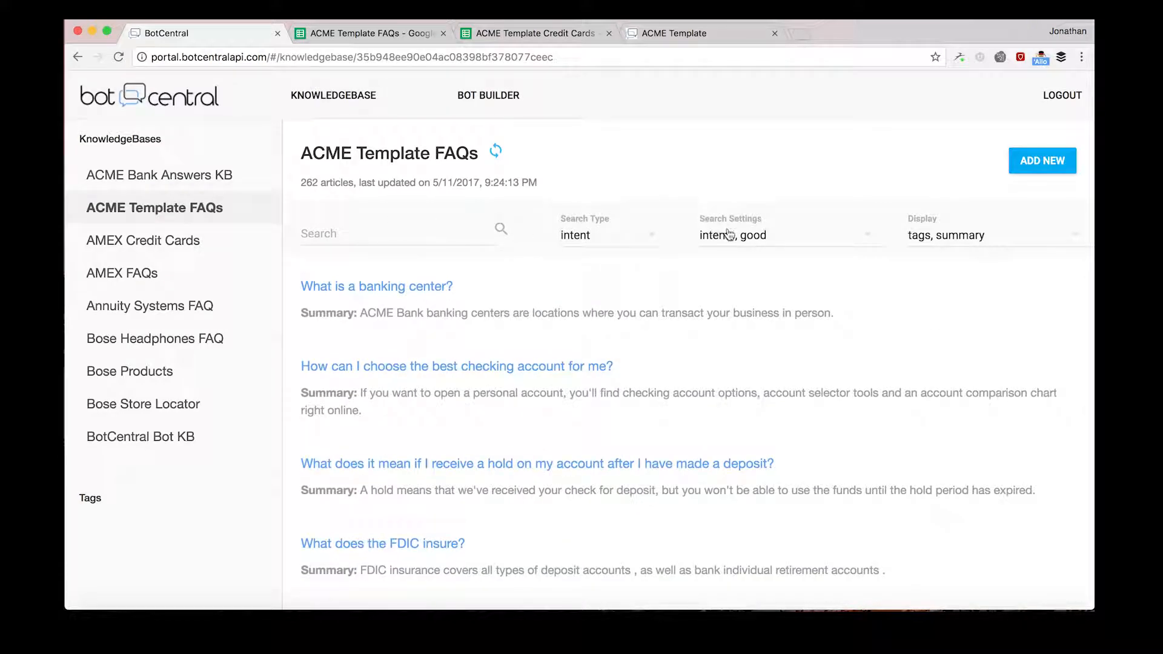
Search the ACME Template FAQs articles for 'are there atm fees', yielding 5 matches
click(432, 233)
text(are t)
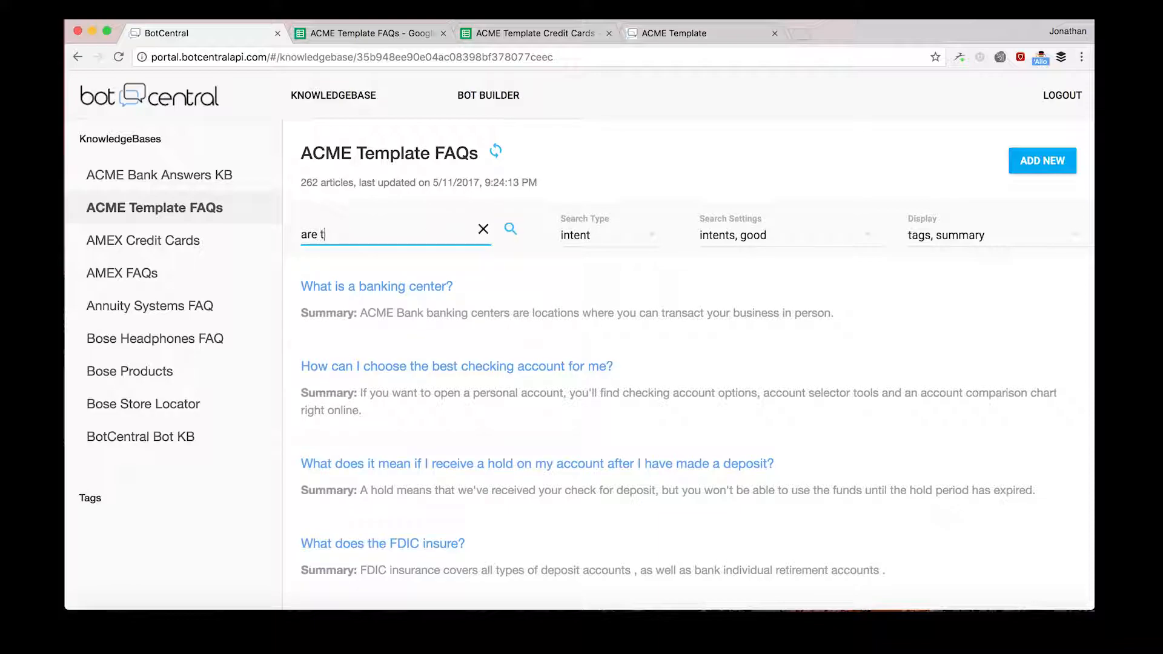
text(here atm)
key(BackSpace)
key(BackSpace)
text(atm fees)
key(Return)
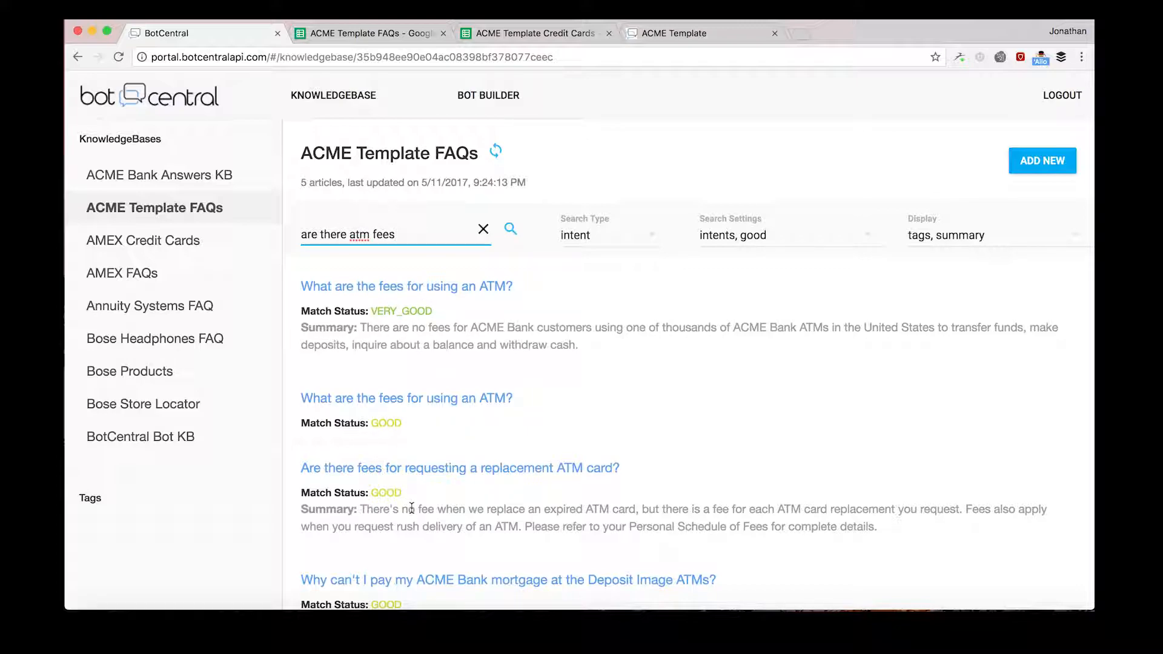
Review the 'What are the fees for using an ATM?' article's details, then close it without saving
click(455, 287)
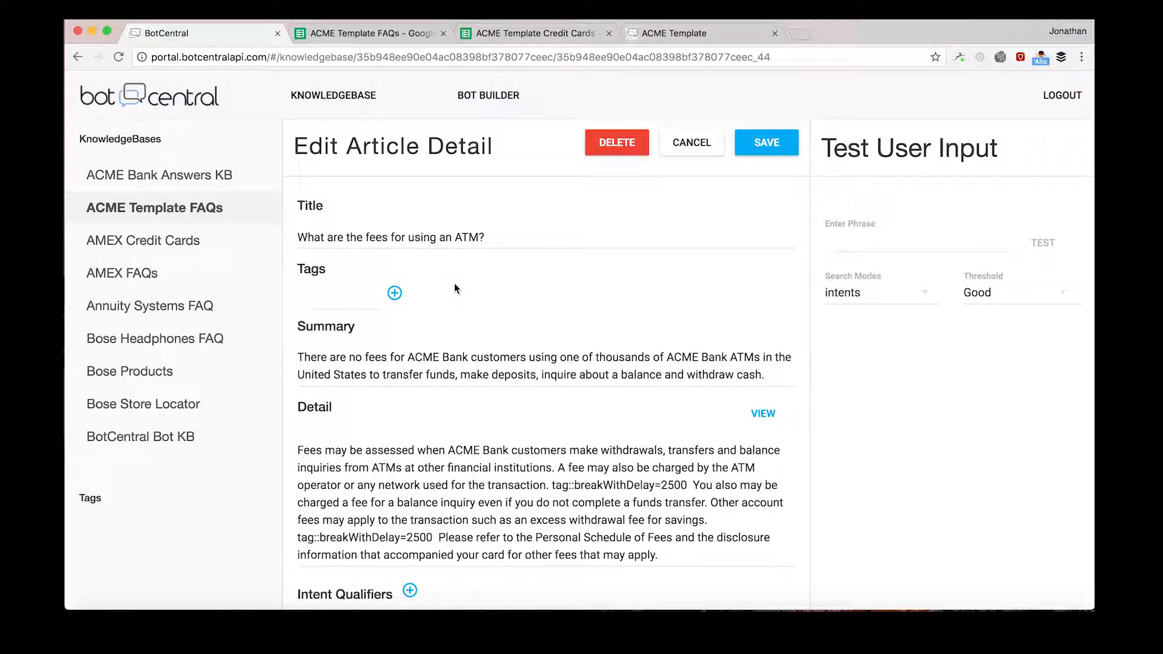
scroll(454, 283, down, 3)
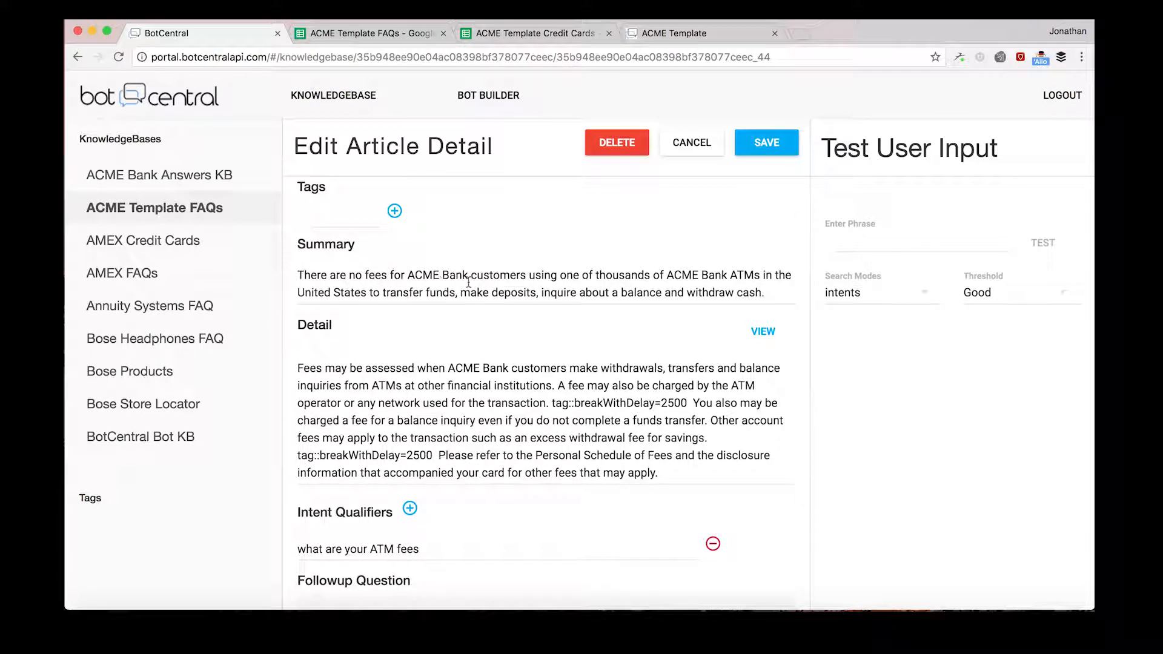
scroll(485, 339, down, 6)
scroll(485, 341, down, 3)
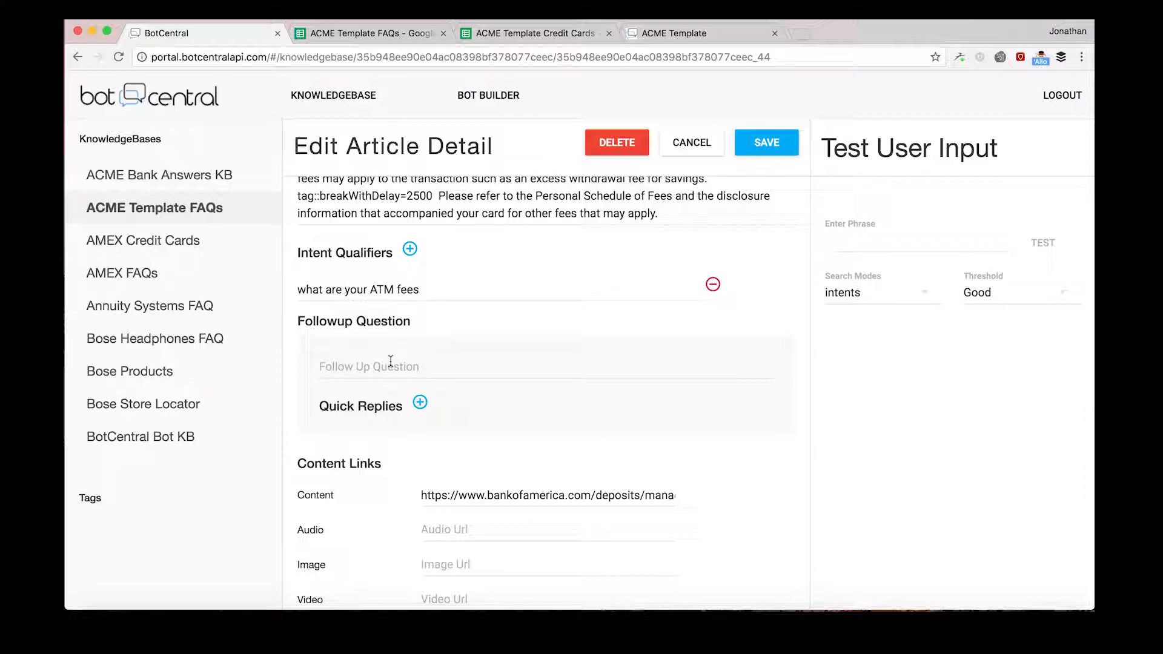
scroll(391, 366, down, 1)
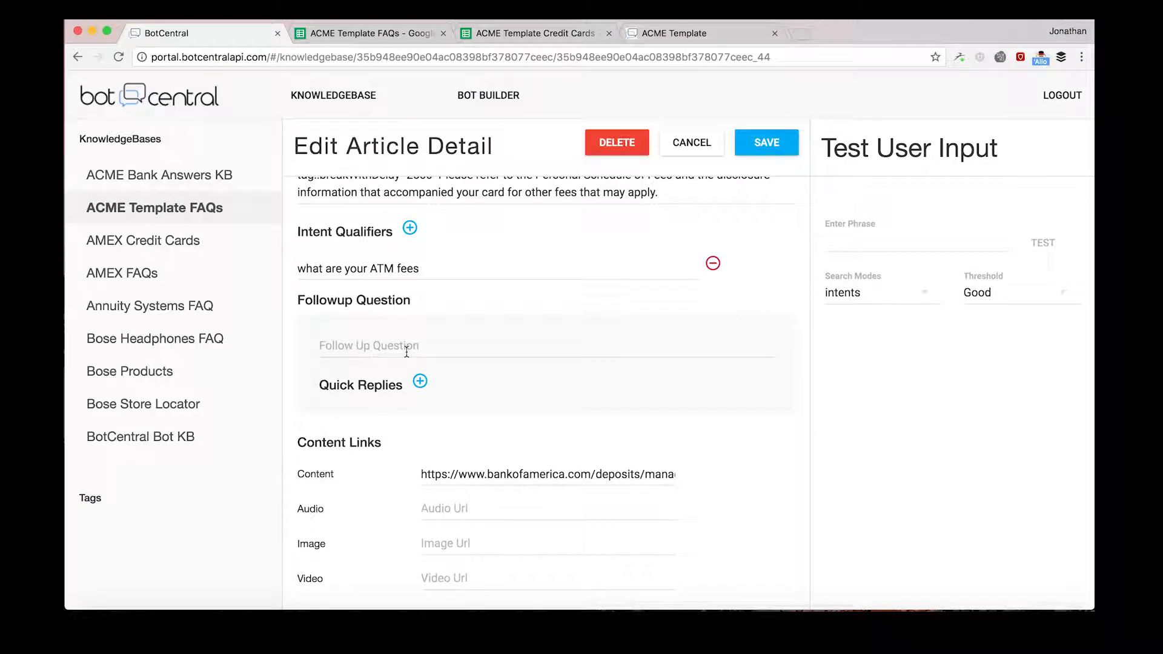
scroll(406, 352, up, 8)
click(691, 143)
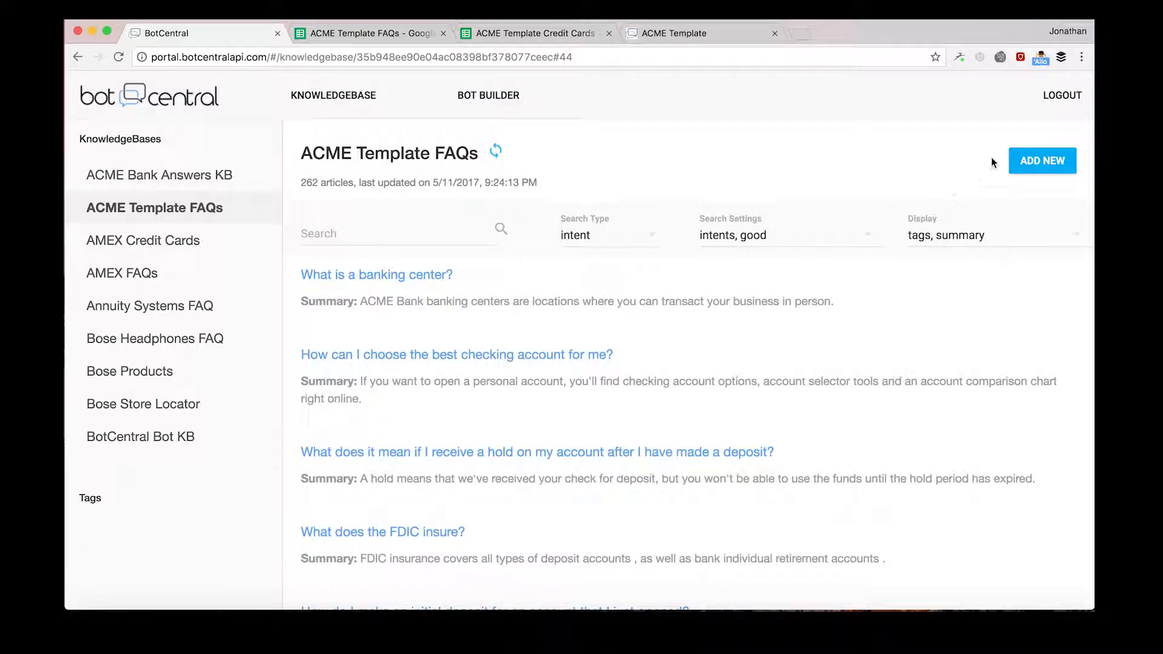
click(1030, 160)
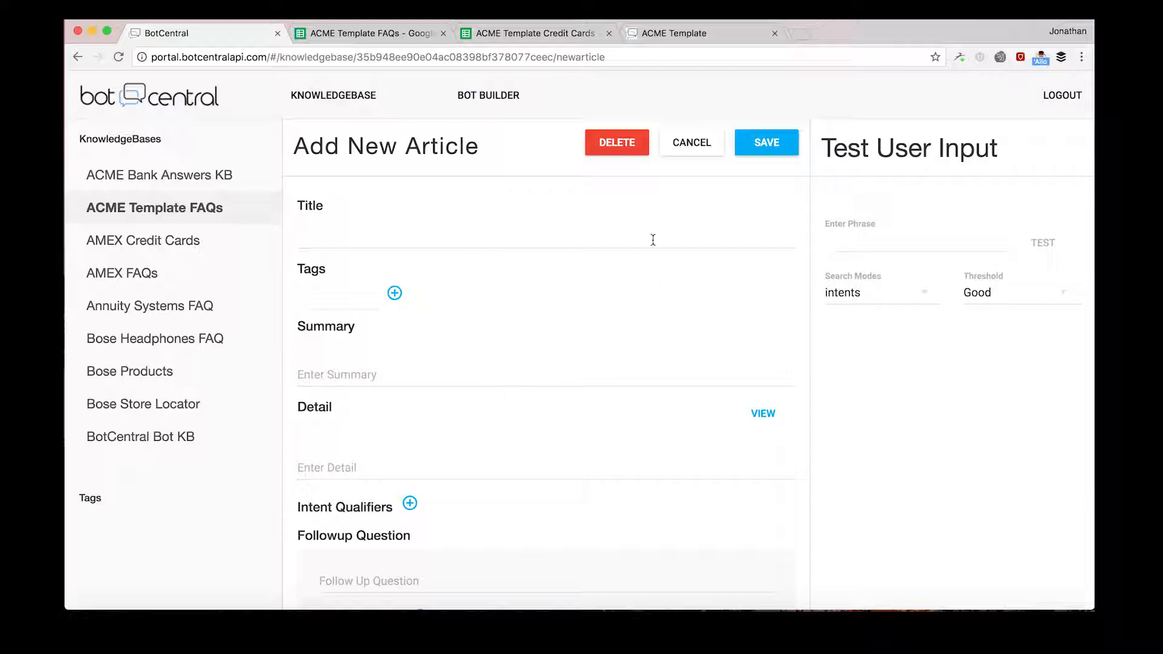
click(688, 144)
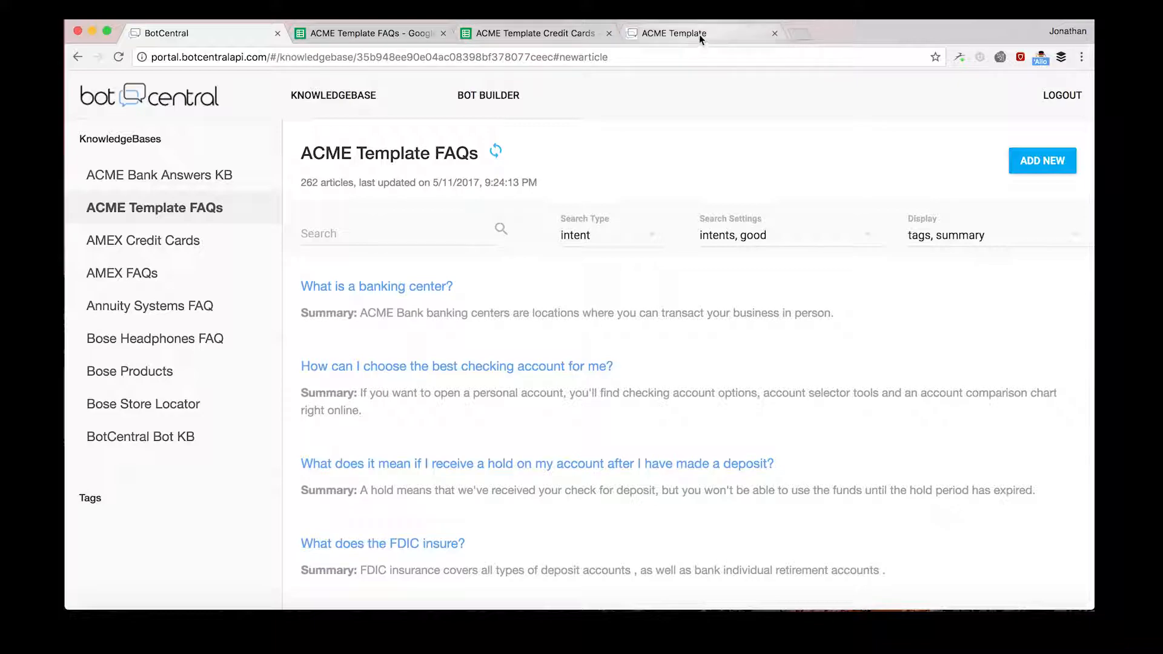
Open the ACME Template bot's Messages Editor from Bot Builder and scroll the messages down to Welcome
click(488, 92)
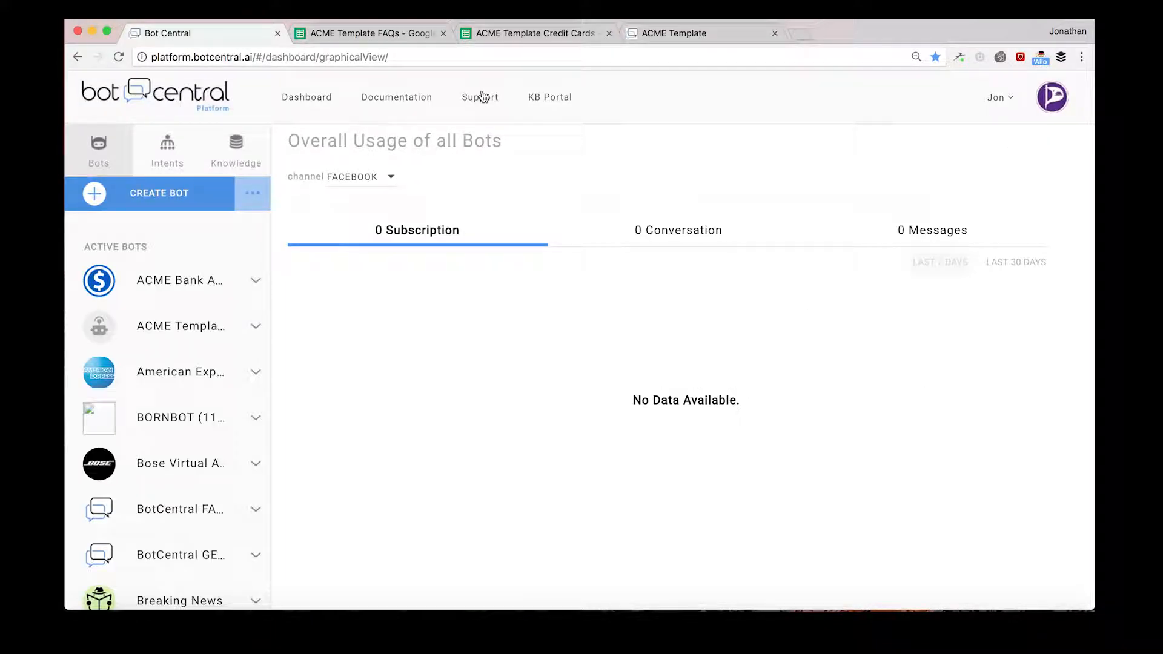
click(161, 323)
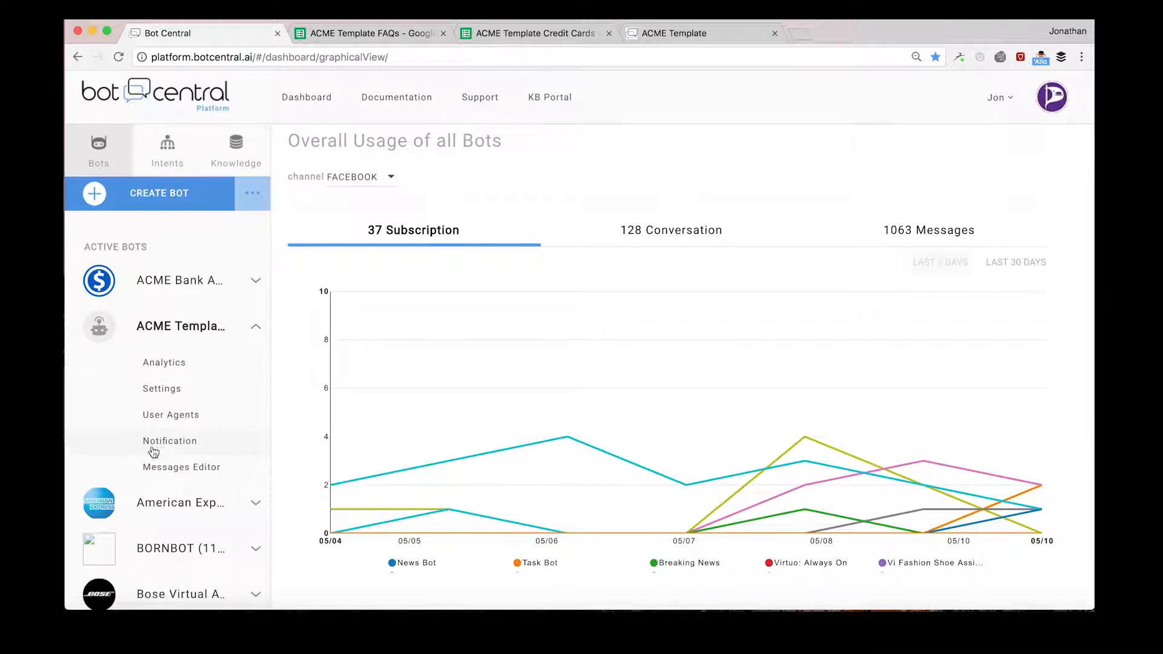
click(159, 469)
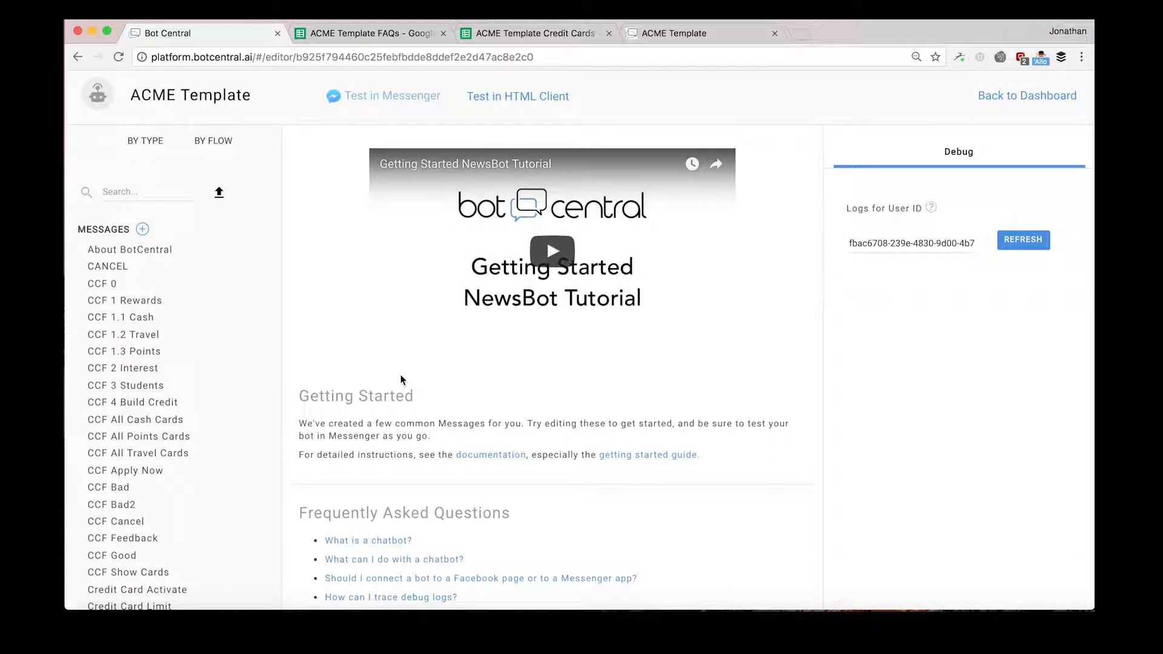
scroll(177, 379, down, 3)
scroll(180, 381, up, 3)
scroll(179, 380, down, 10)
scroll(179, 380, down, 15)
scroll(179, 380, down, 1)
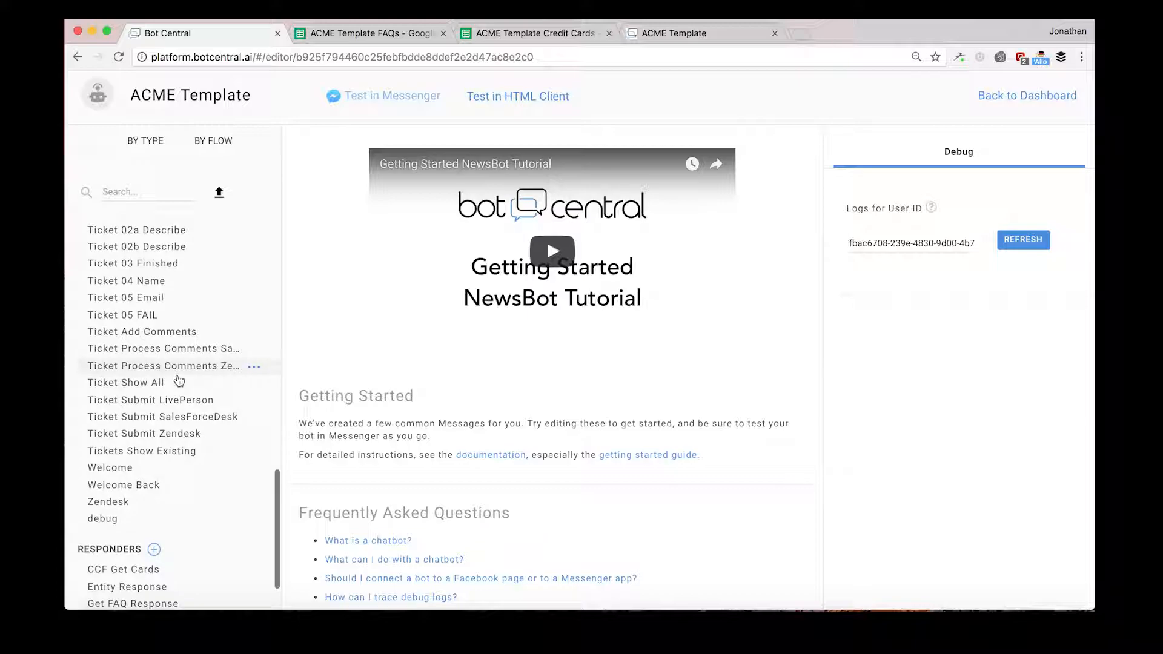
Open the Welcome message and load its PreProcess Code in the Edit in Dialog editor
click(129, 477)
scroll(516, 382, down, 4)
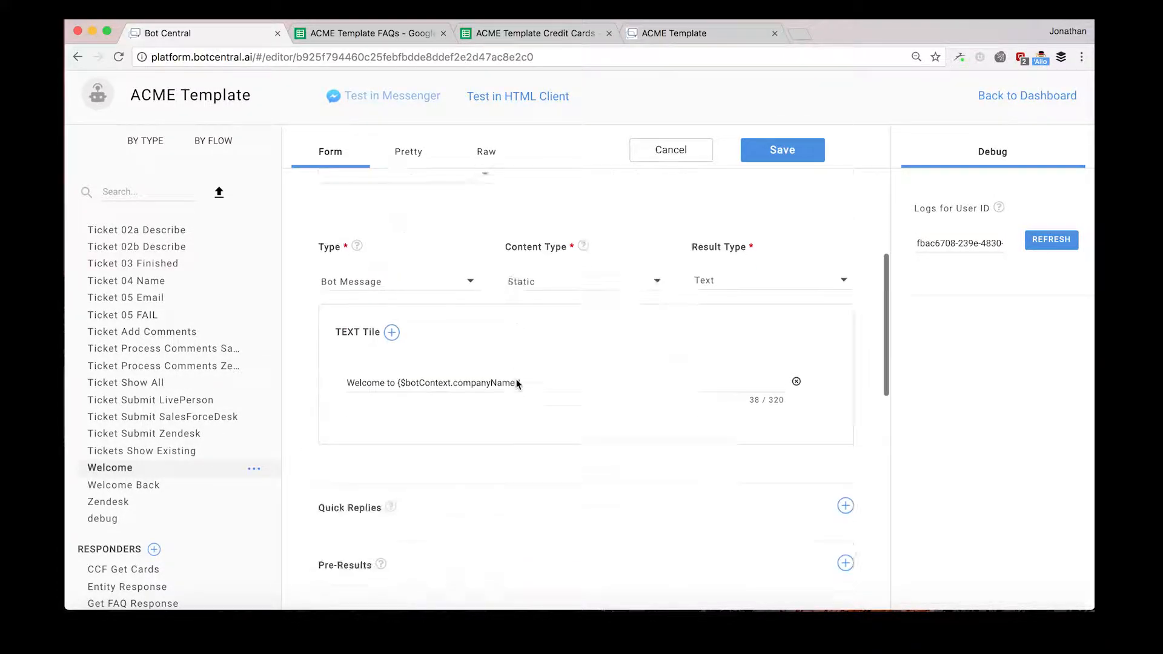
scroll(516, 381, down, 8)
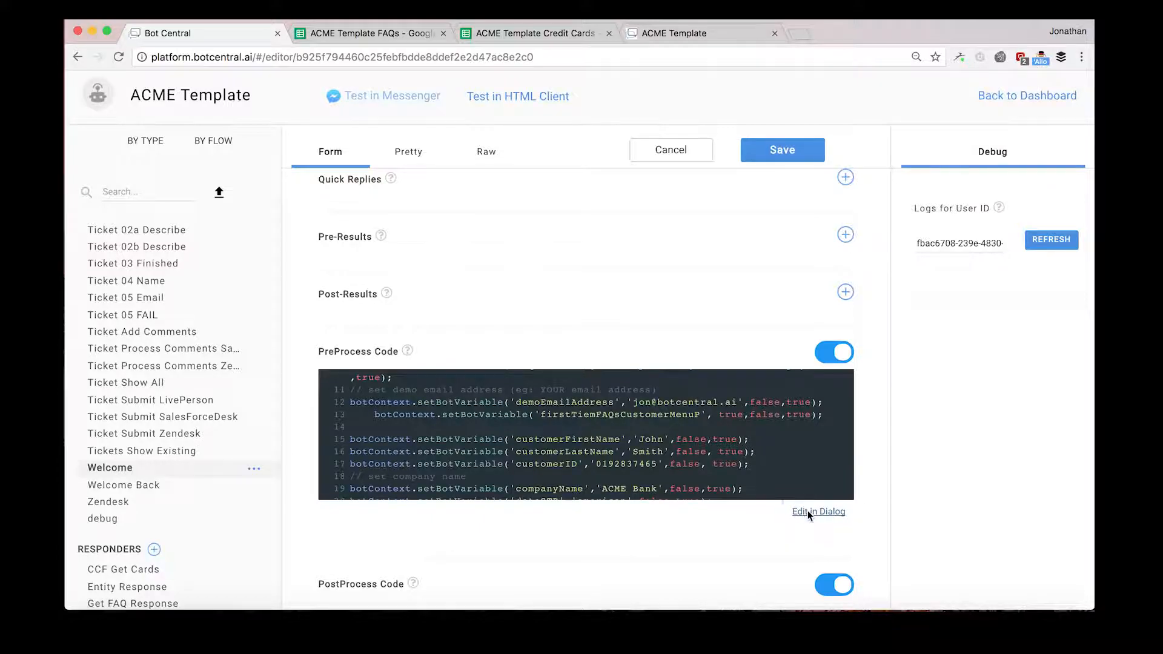
click(808, 513)
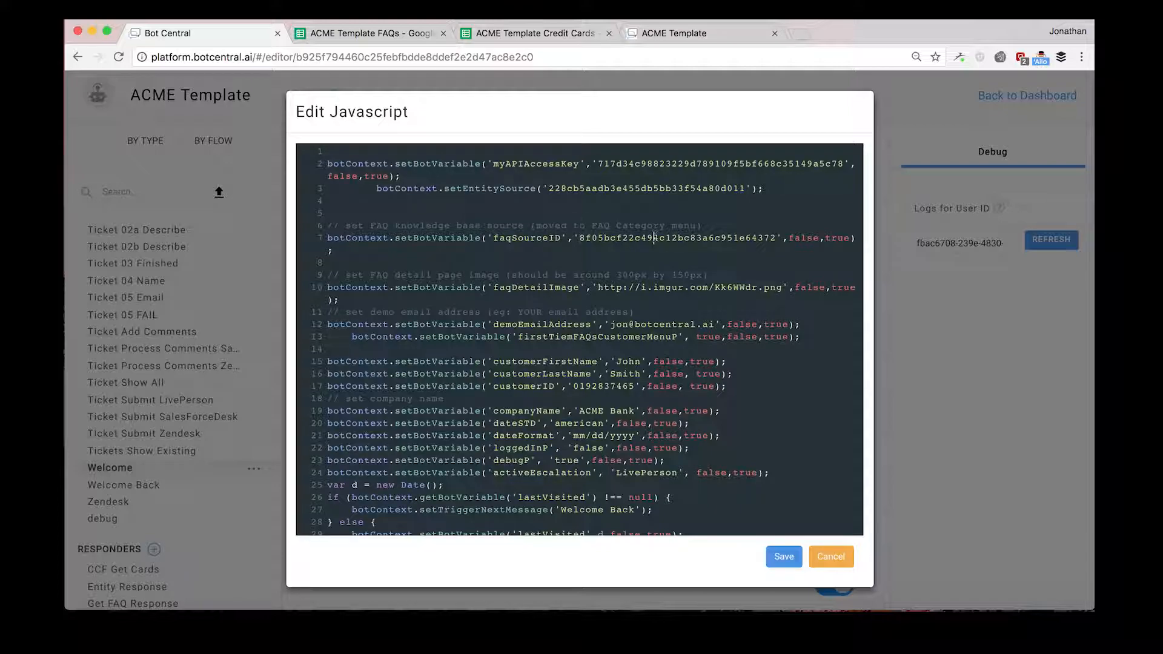
Replace the faqSourceID value on line 7 with the pasted ACME Template FAQs KB ID and save
double_click(654, 237)
text(35b948ee90e04ac08398bf378077ceec)
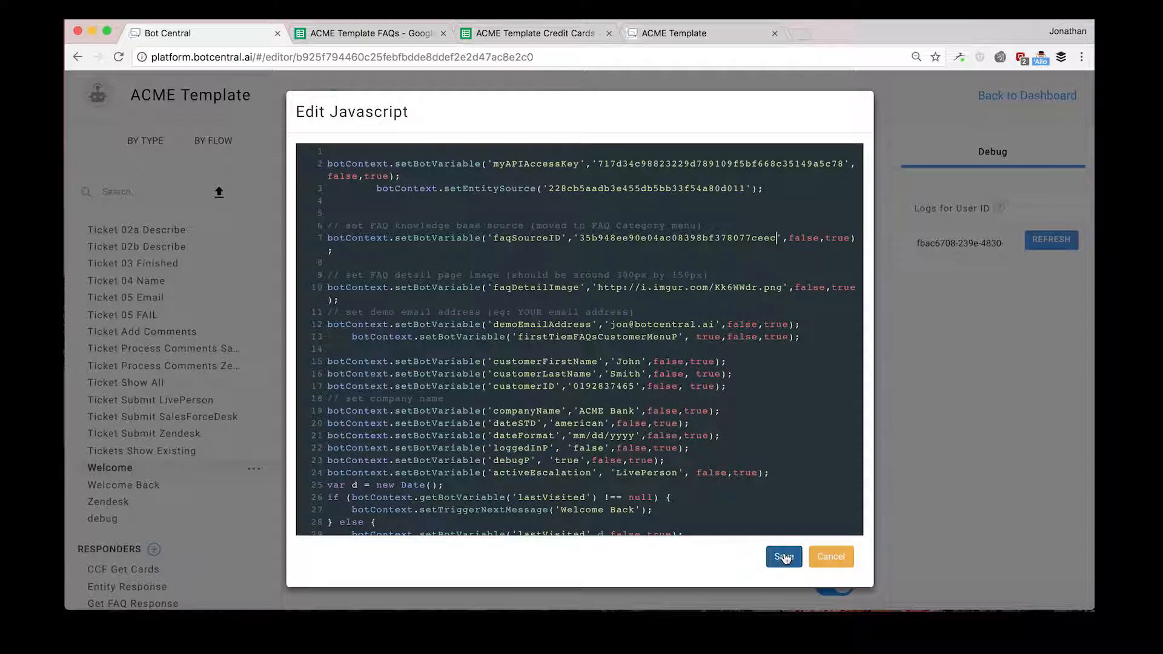
click(784, 557)
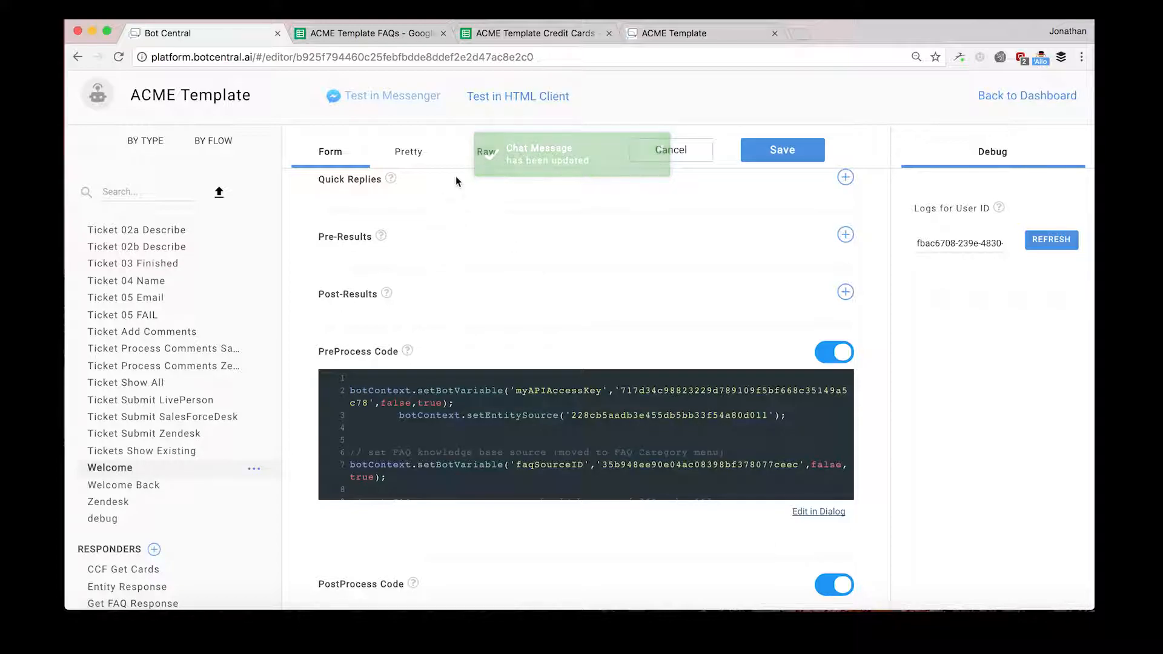
Reset the ACME Template chat session with 'reset' and greet the bot with 'hi'
click(667, 34)
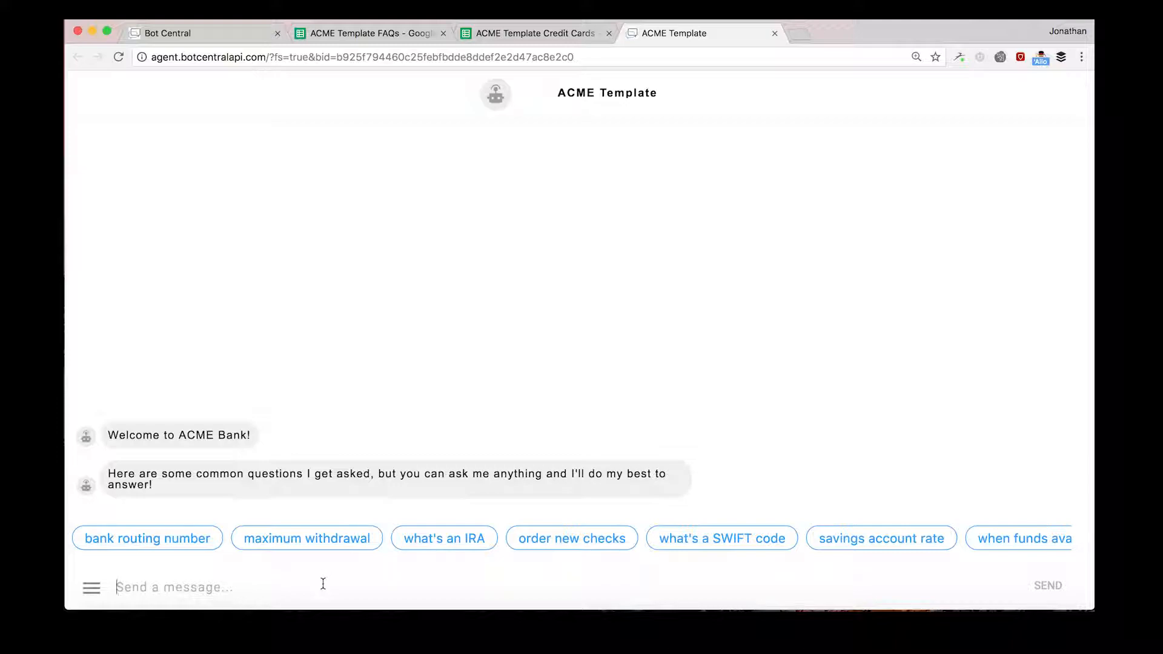
text(ers)
key(BackSpace)
key(BackSpace)
key(BackSpace)
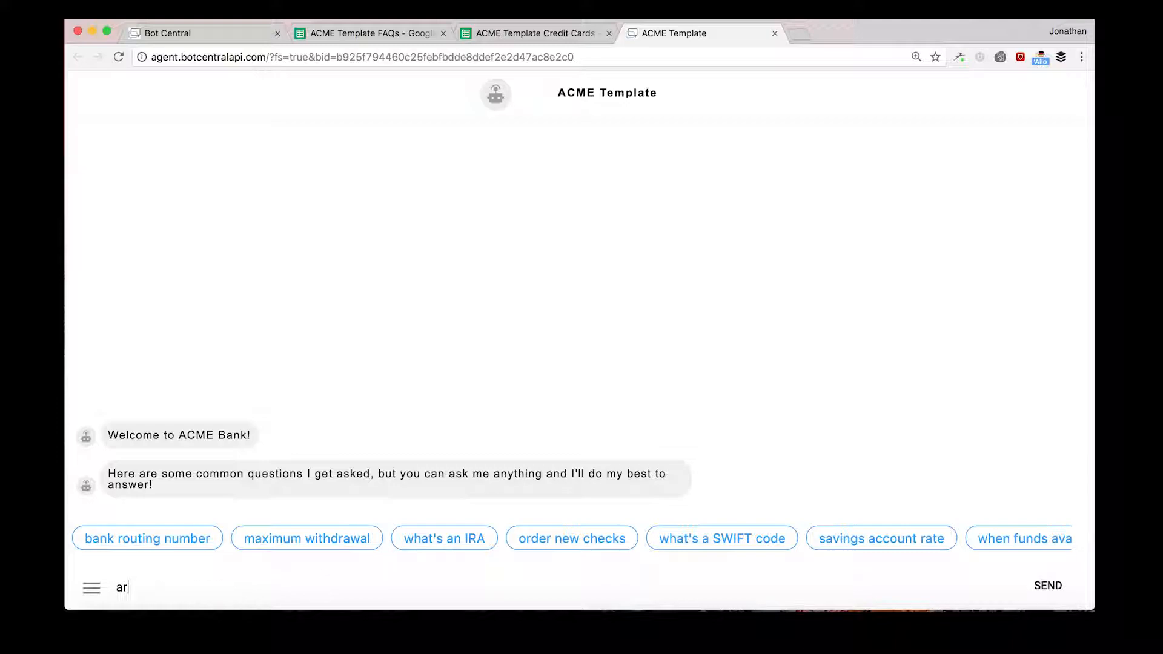
text(reset)
key(Return)
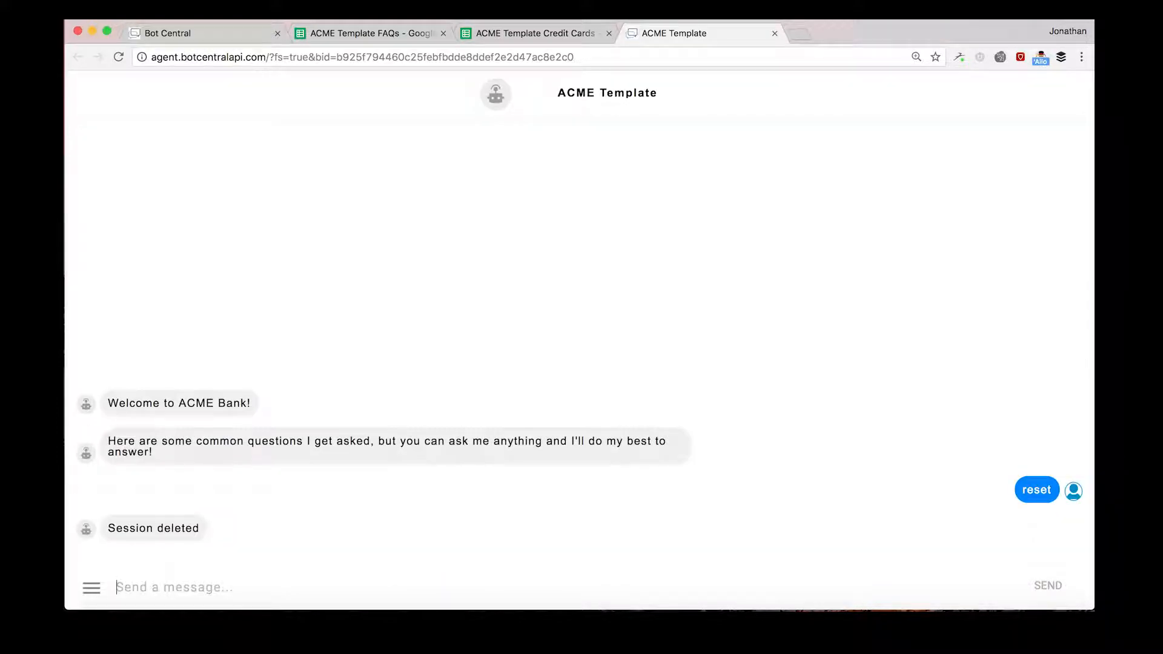
text(hi)
key(Return)
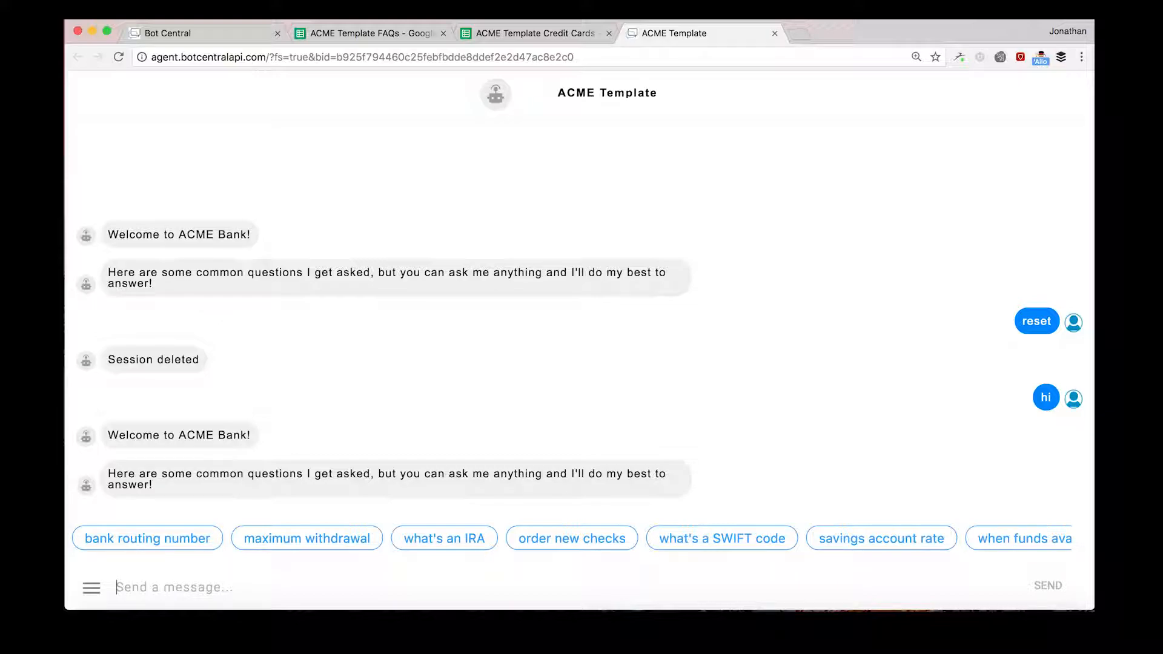
Ask 'are there any atm fees' and check the bot returns the no-fees ATM answer
text(are )
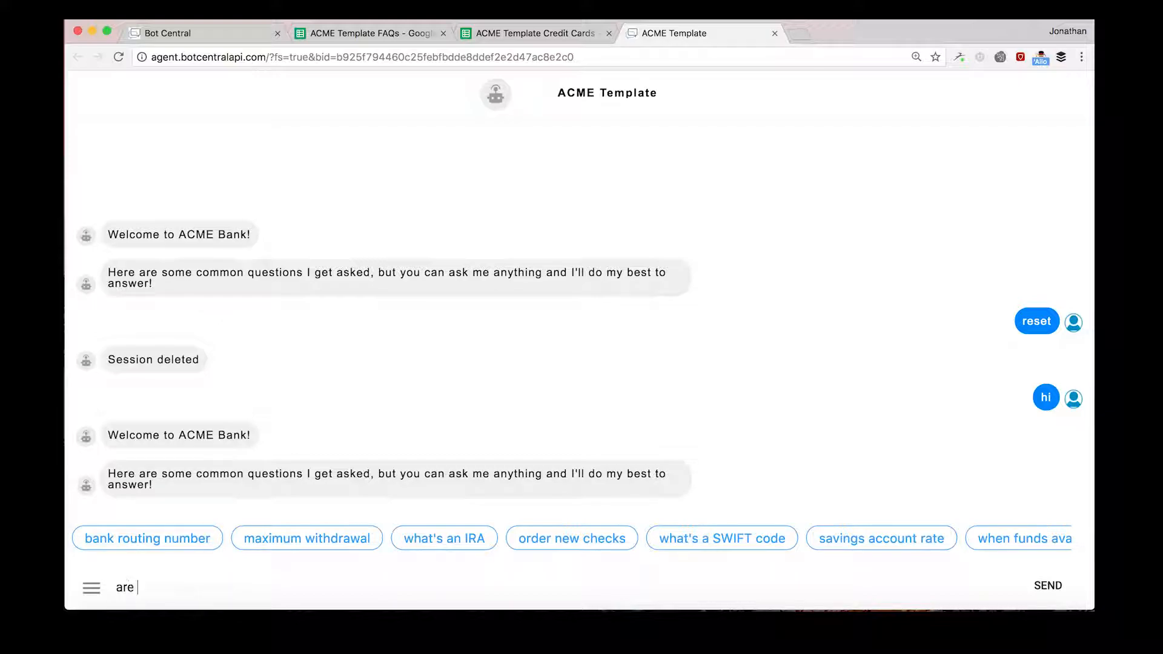
text(there any atm fees)
key(Return)
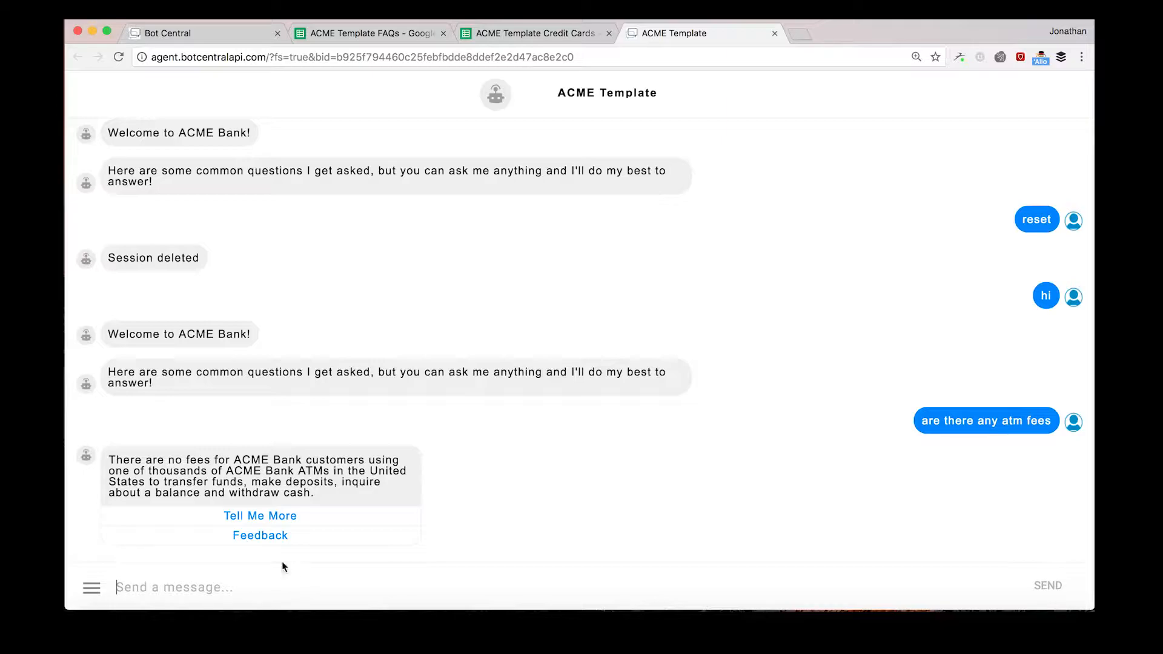
click(212, 25)
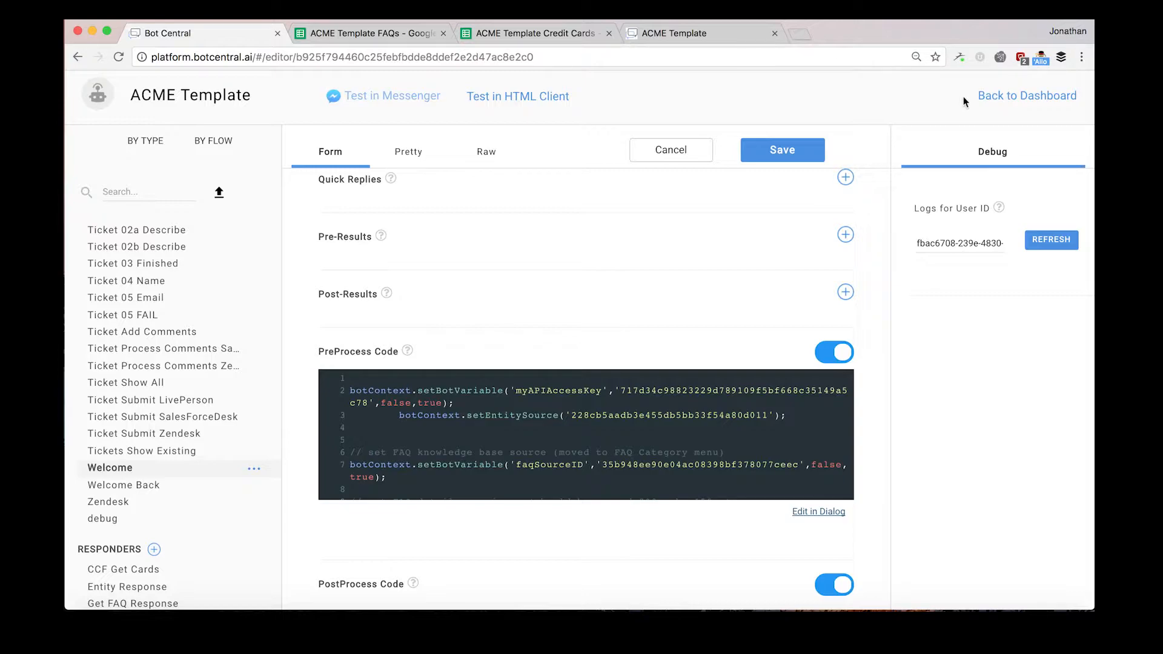
Go back to the dashboard and open the KB Portal's ACME Bank Answers list of 262 articles
click(1024, 96)
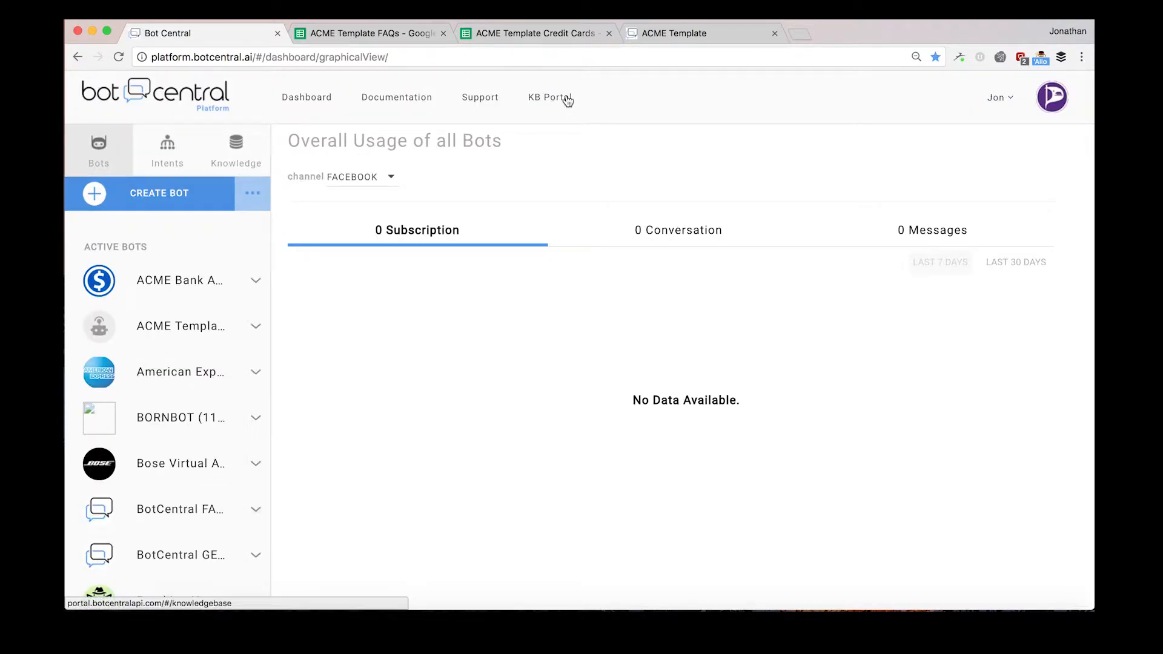
click(565, 98)
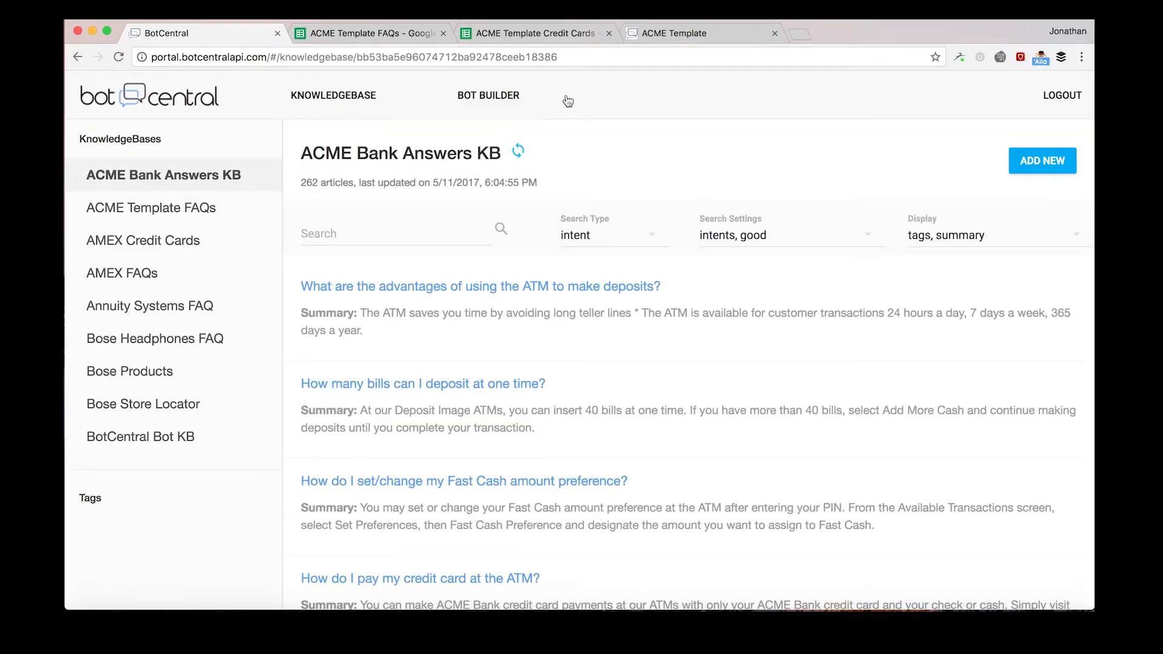
scroll(675, 356, down, 5)
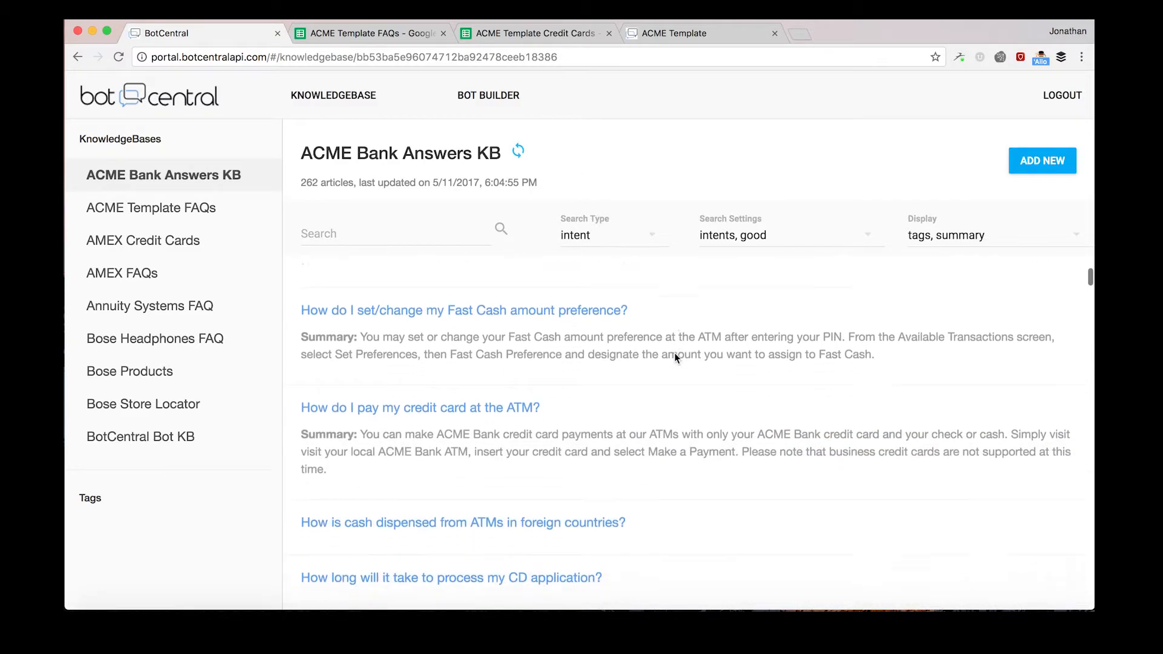
scroll(675, 354, down, 12)
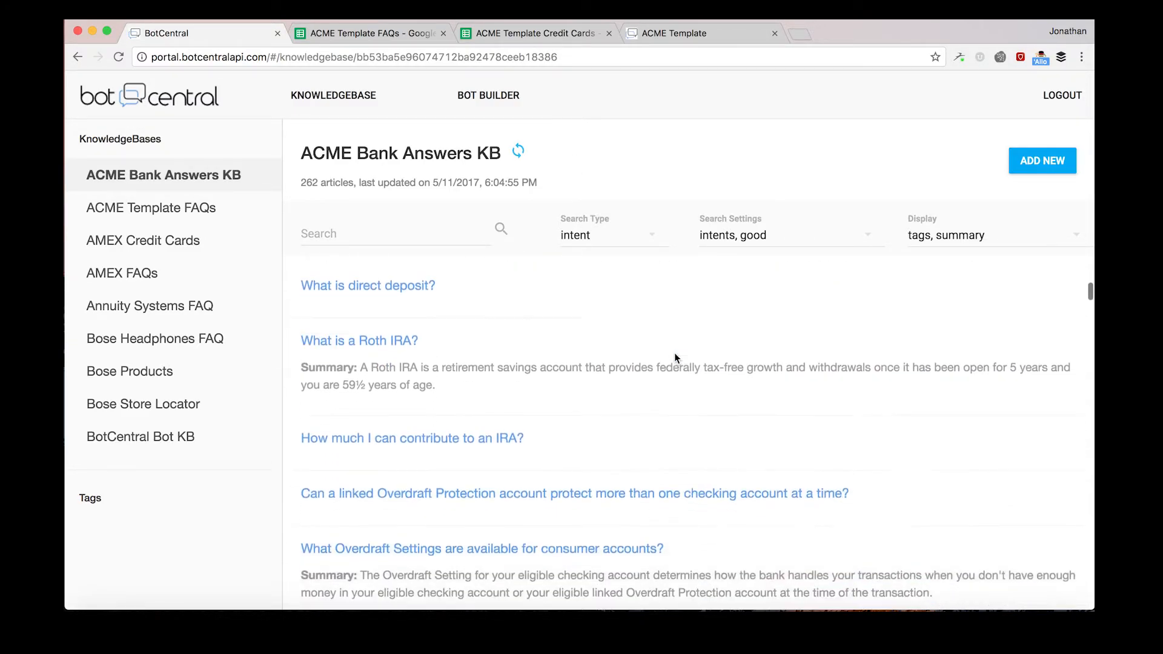